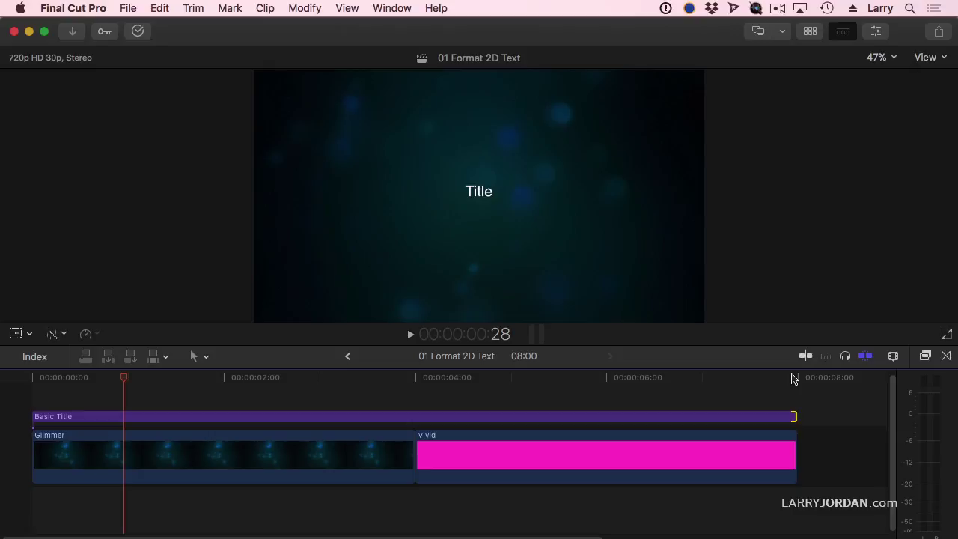
Step: Park the playhead at 1:19 over the title and select the Basic Title clip
{"action": "left_click", "coordinate": [188, 378]}
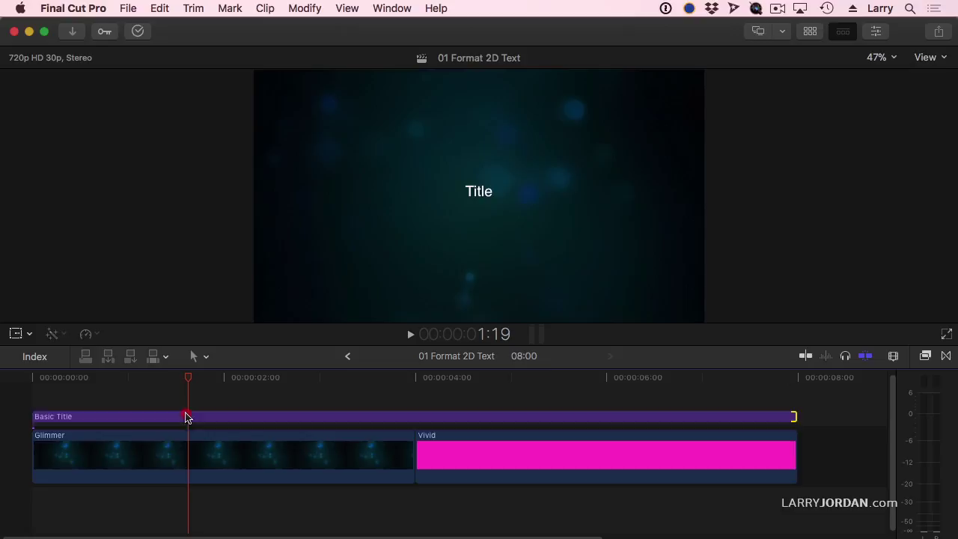
{"action": "left_click", "coordinate": [186, 415]}
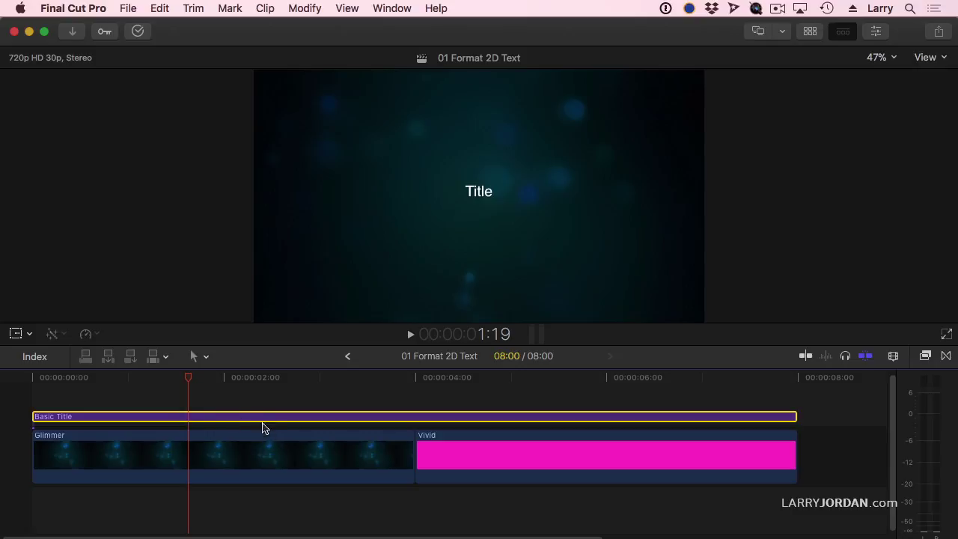
Step: Open the title's Text Inspector and browse the font list for Goudy Heavyface BT
{"action": "left_click", "coordinate": [257, 417]}
{"action": "left_click", "coordinate": [870, 32]}
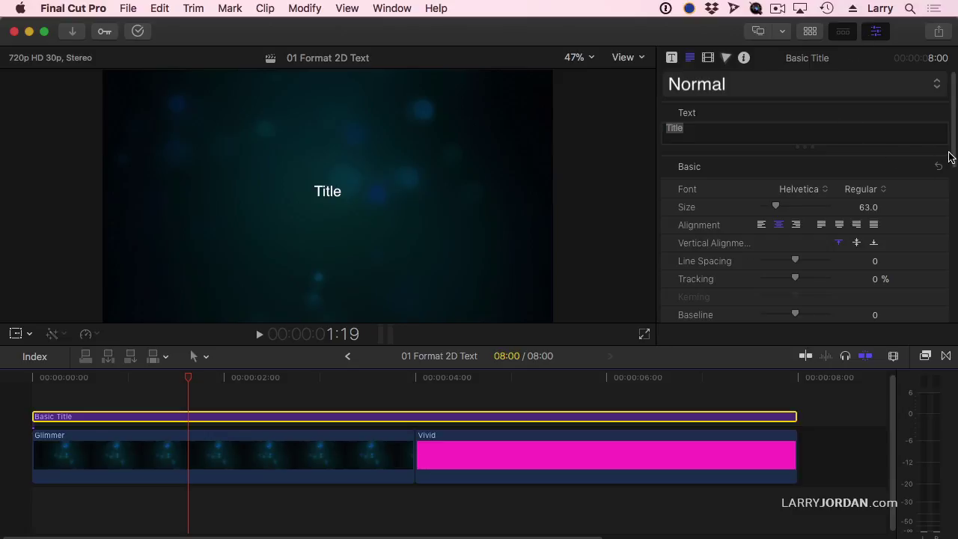
{"action": "left_click_drag", "start_coordinate": [954, 150], "coordinate": [954, 175]}
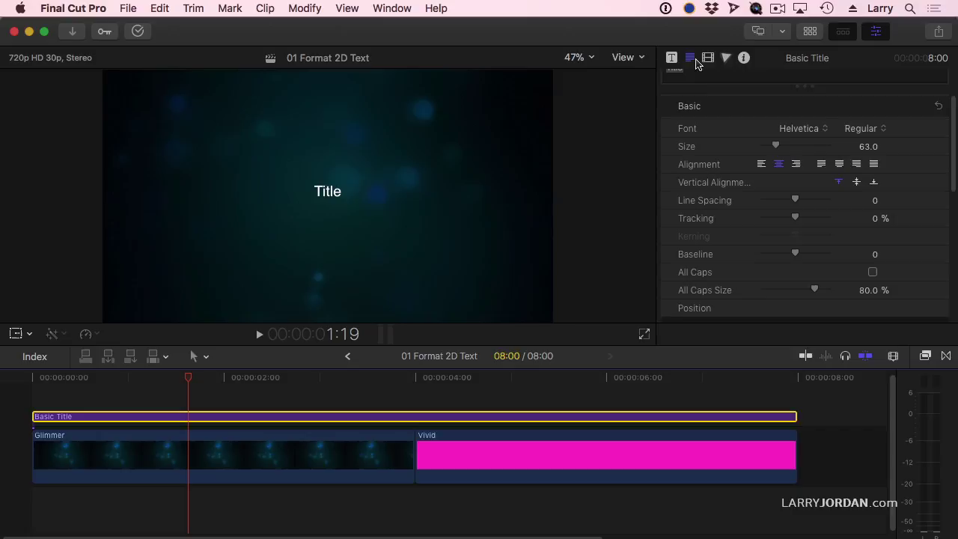
{"action": "left_click", "coordinate": [800, 130]}
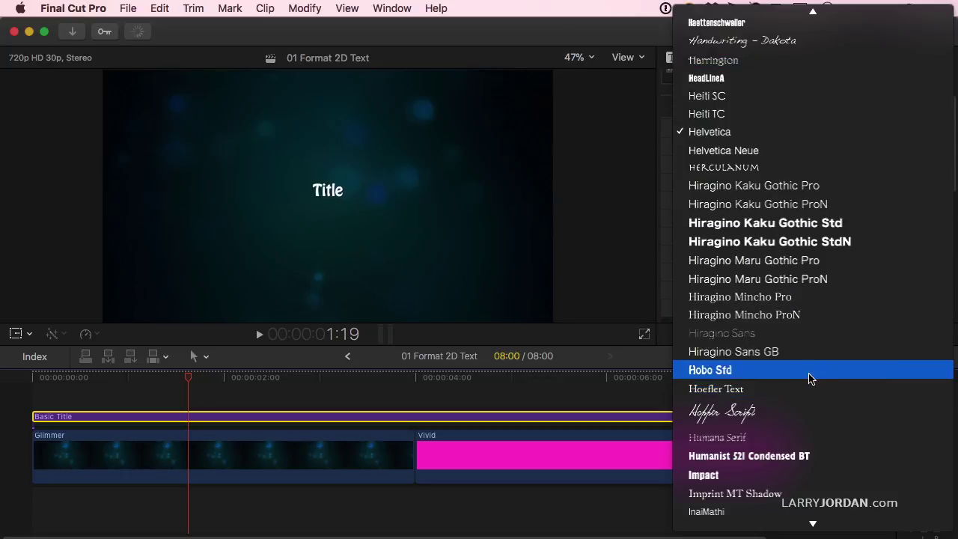
{"action": "scroll", "coordinate": [809, 376], "scroll_direction": "up", "scroll_amount": 5}
{"action": "scroll", "coordinate": [798, 276], "scroll_direction": "up", "scroll_amount": 7}
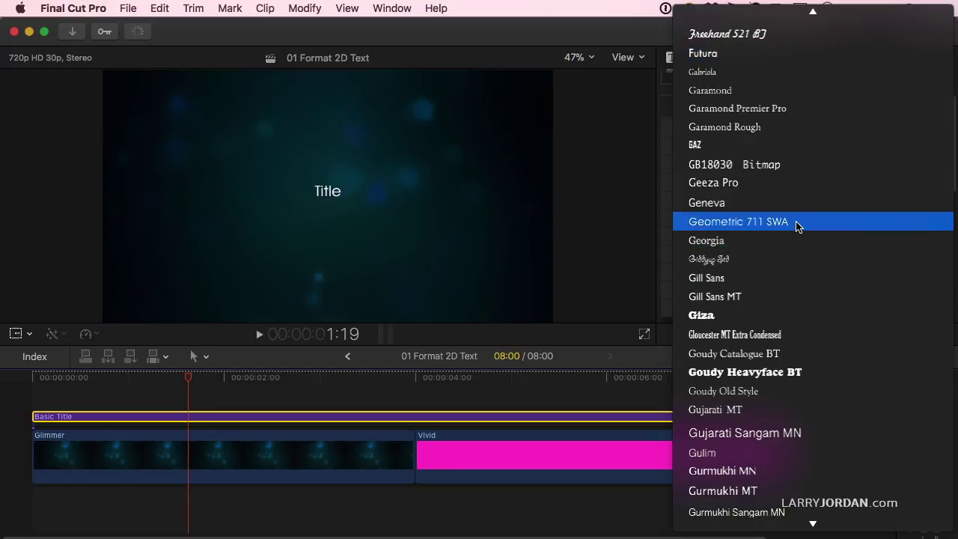
{"action": "scroll", "coordinate": [796, 217], "scroll_direction": "up", "scroll_amount": 1}
{"action": "scroll", "coordinate": [741, 134], "scroll_direction": "up", "scroll_amount": 1}
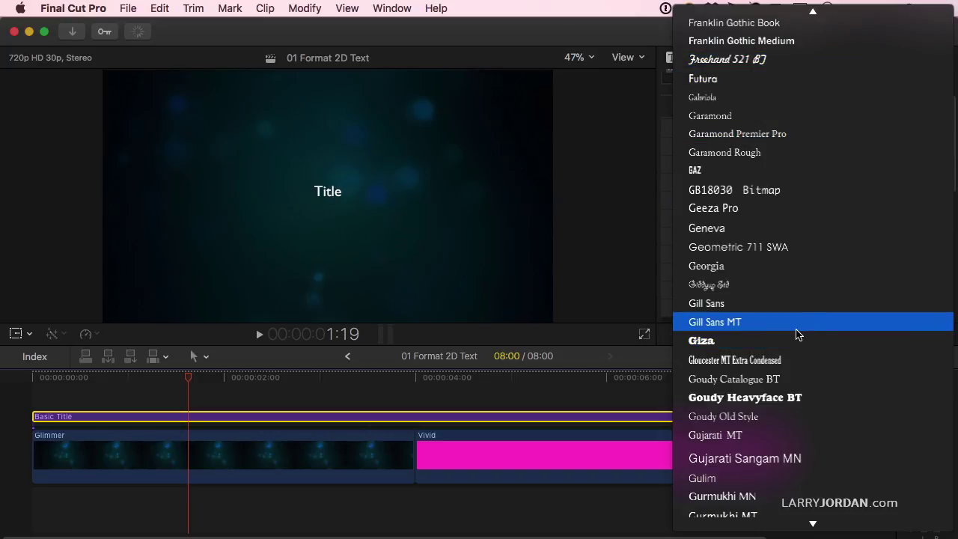
{"action": "scroll", "coordinate": [799, 330], "scroll_direction": "down", "scroll_amount": 10}
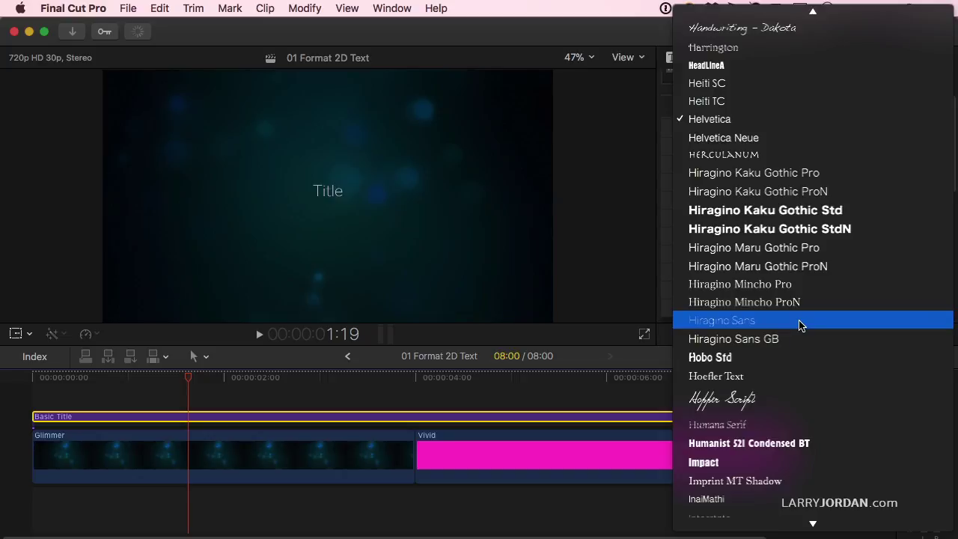
{"action": "scroll", "coordinate": [800, 324], "scroll_direction": "up", "scroll_amount": 9}
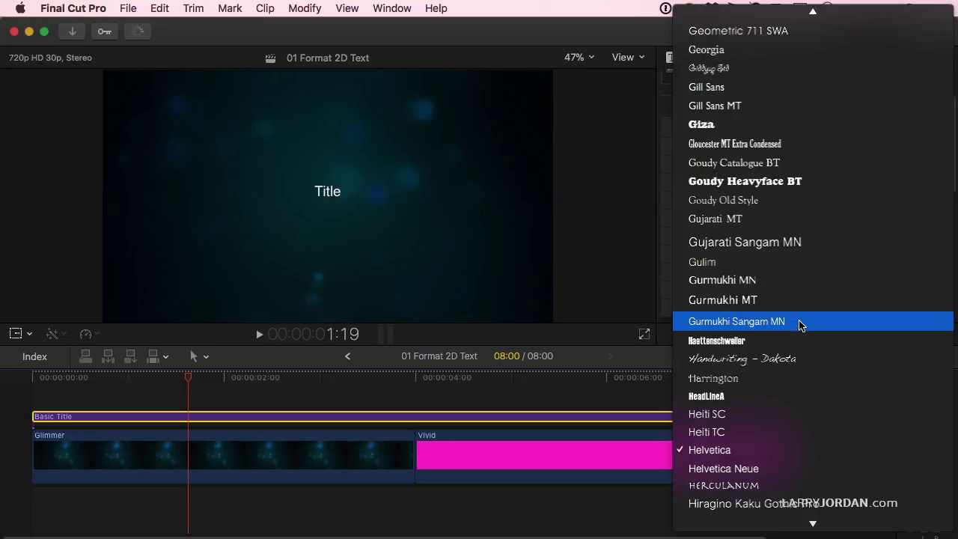
Step: Apply Goudy Heavyface BT to the title, keeping the Regular style
{"action": "left_click", "coordinate": [744, 180]}
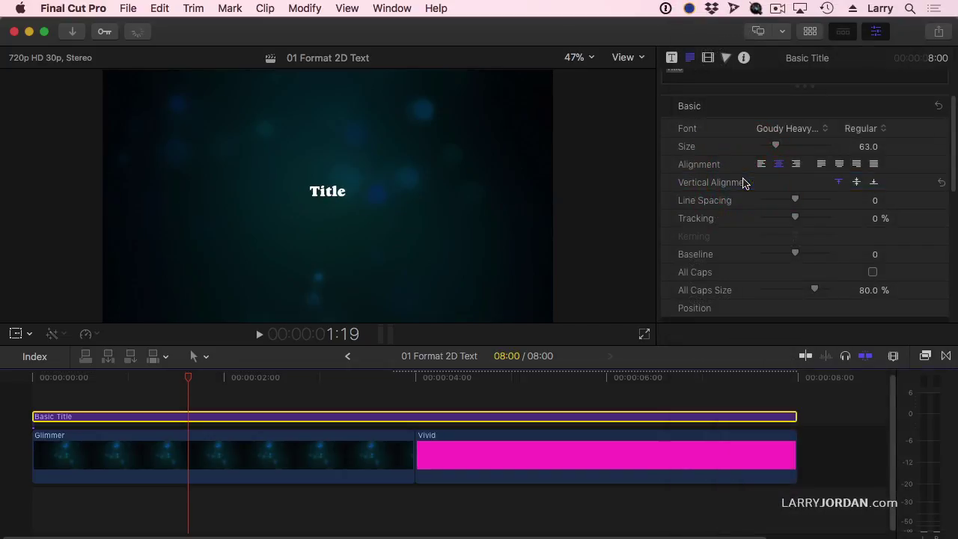
{"action": "left_click", "coordinate": [874, 130]}
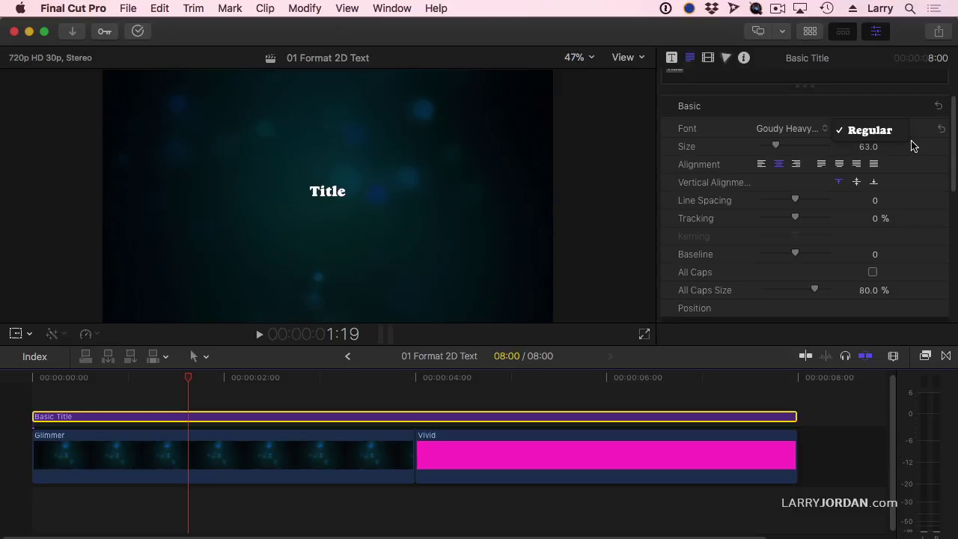
{"action": "left_click", "coordinate": [773, 148]}
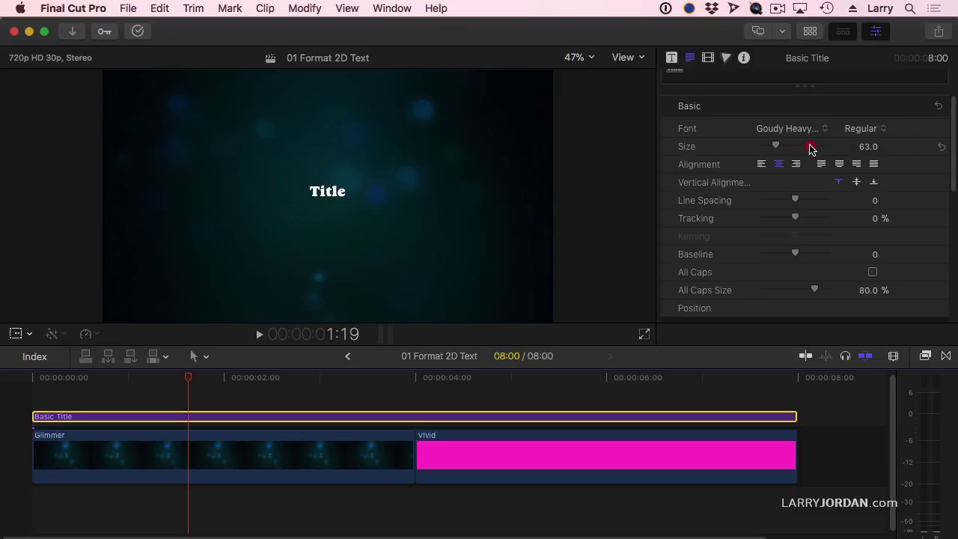
Step: Raise the title's text size to 450, trying 300 and 400 along the way
{"action": "left_click_drag", "start_coordinate": [776, 146], "coordinate": [896, 146]}
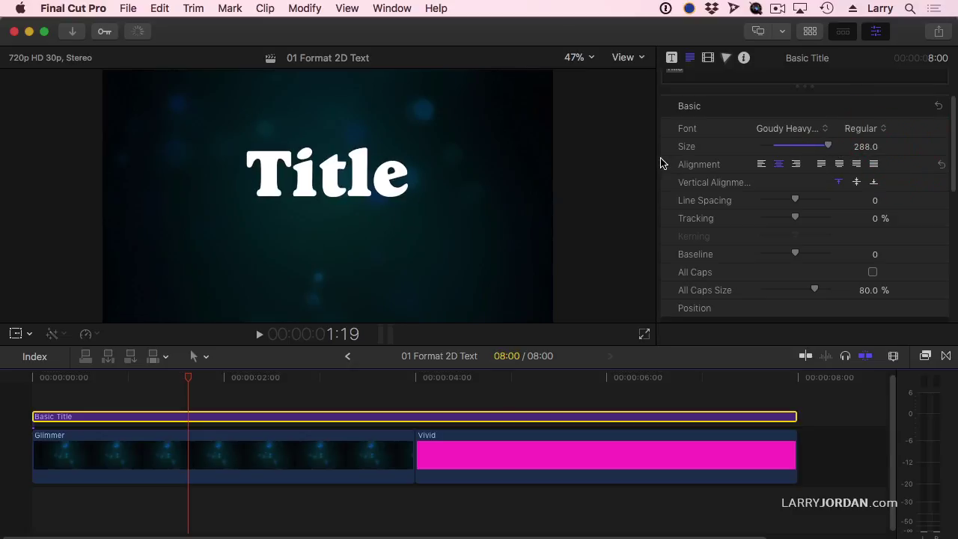
{"action": "left_click", "coordinate": [865, 148]}
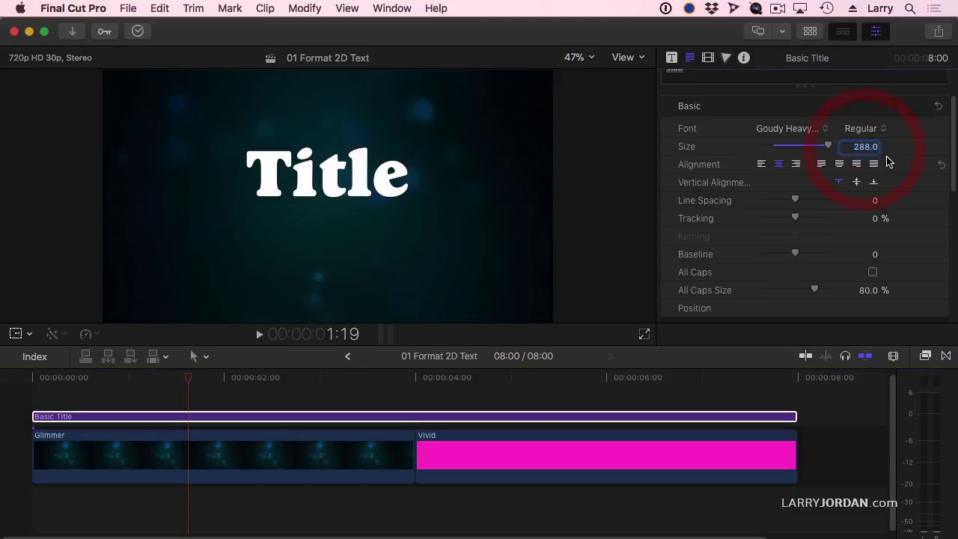
{"action": "type", "text": "300"}
{"action": "key", "text": "Return"}
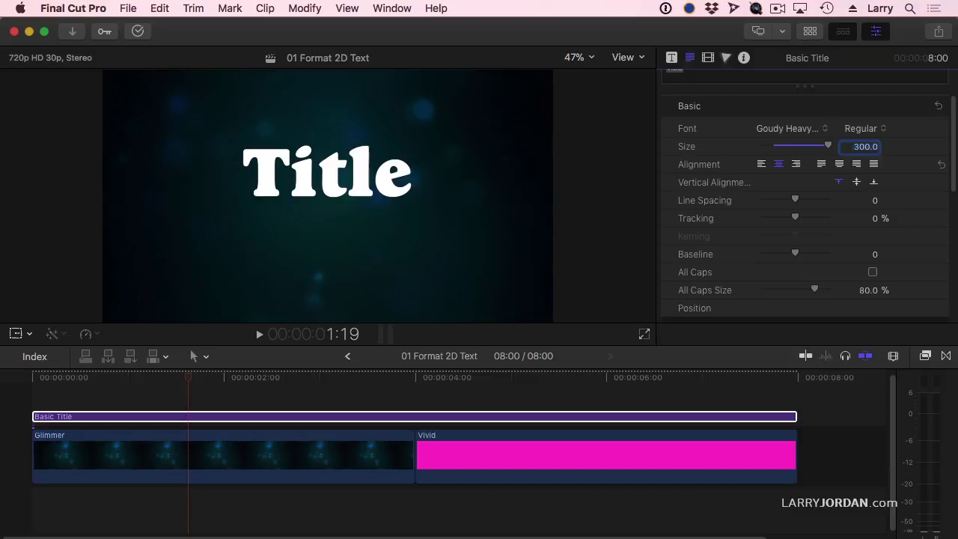
{"action": "type", "text": "400"}
{"action": "key", "text": "Return"}
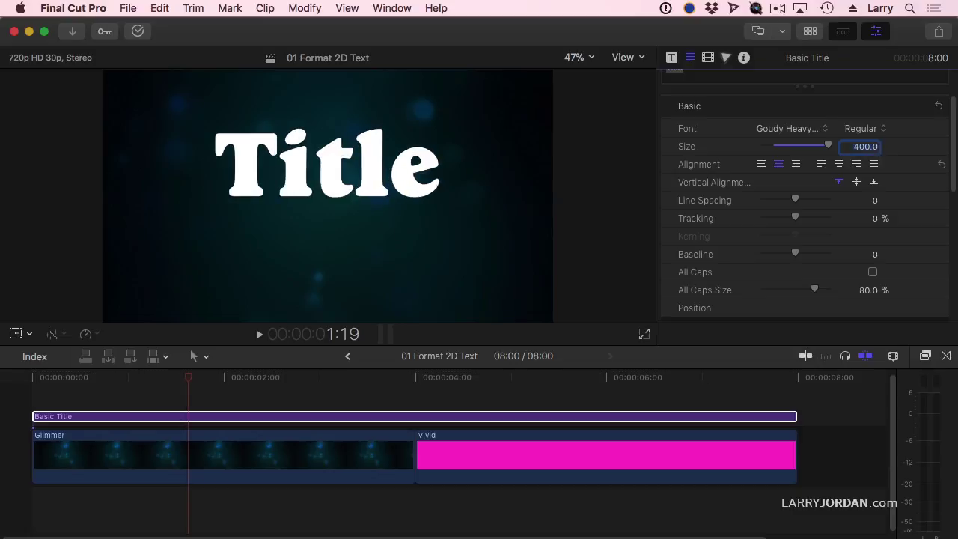
{"action": "type", "text": "450"}
{"action": "key", "text": "Return"}
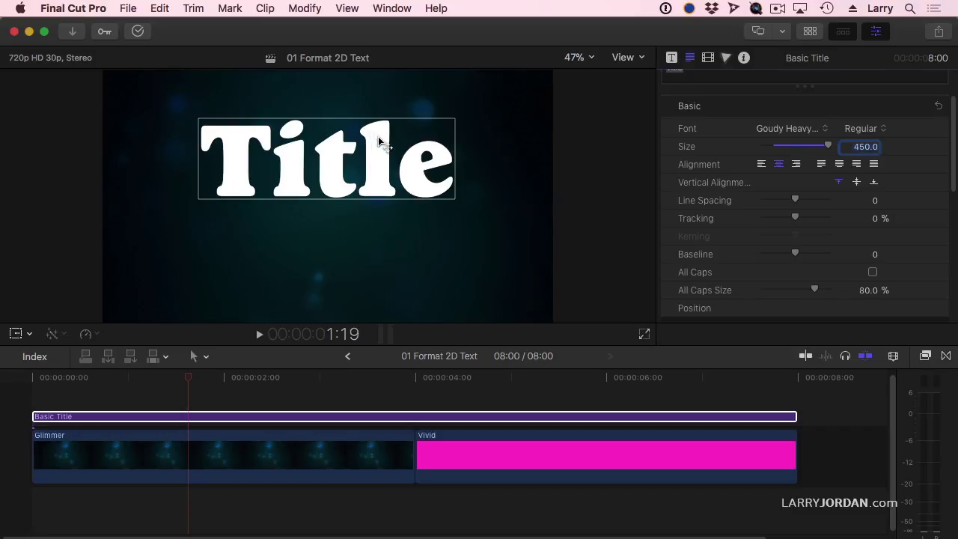
Step: Drag the size-450 'Title' down toward the frame's vertical centre
{"action": "left_click_drag", "start_coordinate": [379, 142], "coordinate": [381, 172]}
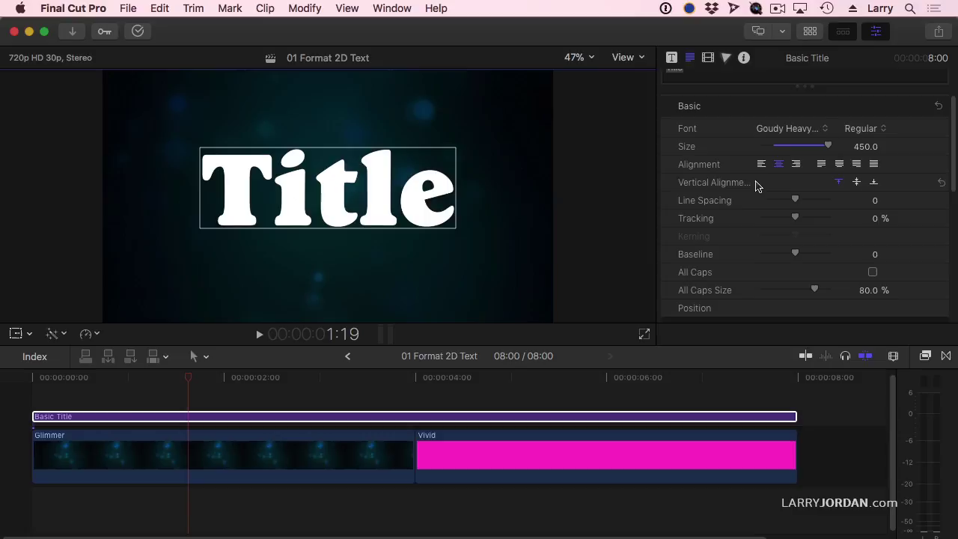
{"action": "left_click", "coordinate": [335, 179]}
Step: Edit the title text to read 'My' above 'Title' on two lines
{"action": "scroll", "coordinate": [729, 144], "scroll_direction": "up", "scroll_amount": 3}
{"action": "left_click", "coordinate": [685, 128]}
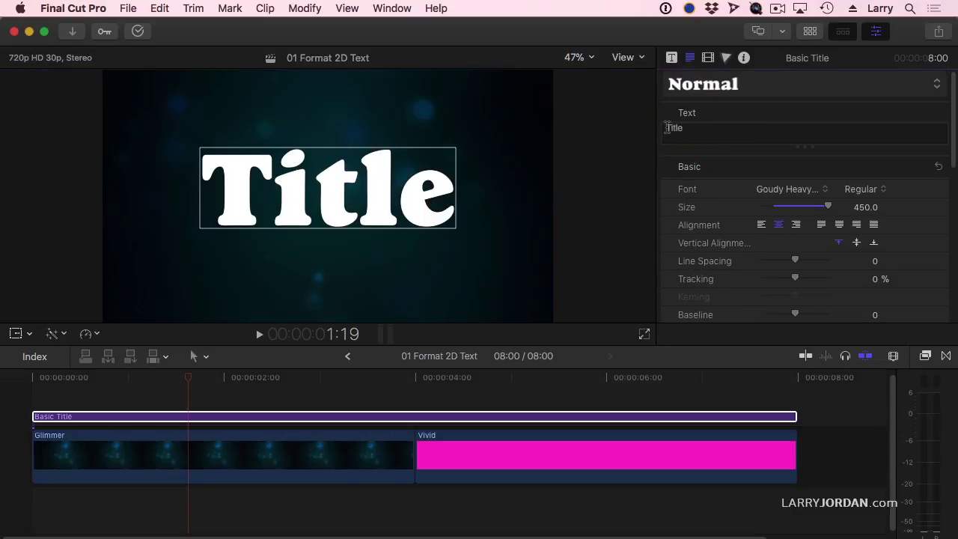
{"action": "left_click", "coordinate": [667, 128]}
{"action": "type", "text": "My"}
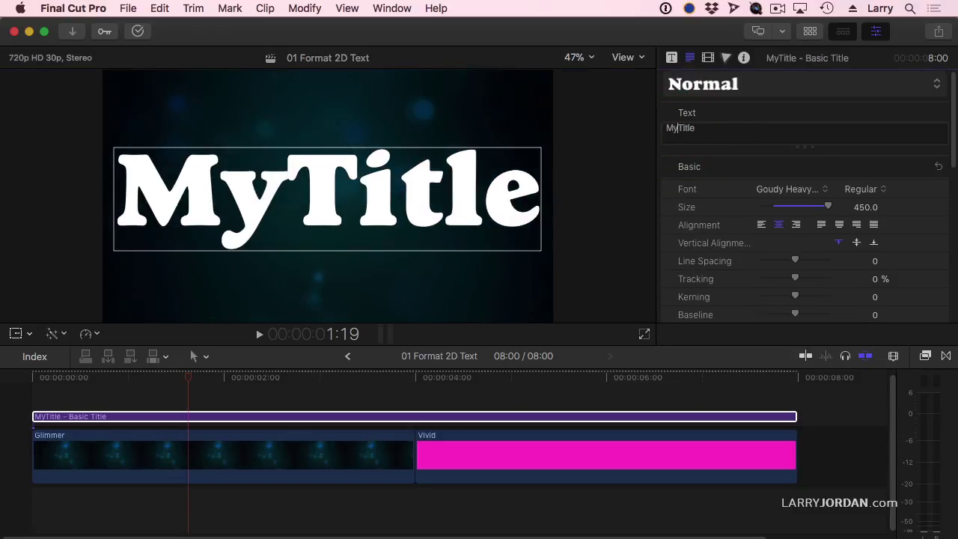
{"action": "key", "text": "Return"}
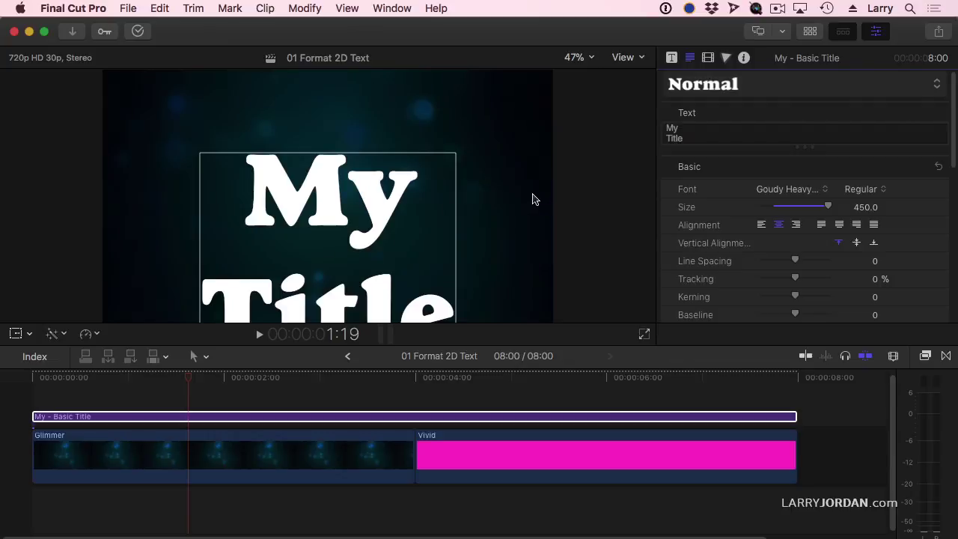
Step: Move the two-line title up into frame and tighten its line spacing to -82
{"action": "left_click_drag", "start_coordinate": [406, 262], "coordinate": [411, 207]}
{"action": "left_click", "coordinate": [681, 133]}
{"action": "key", "text": "super+a"}
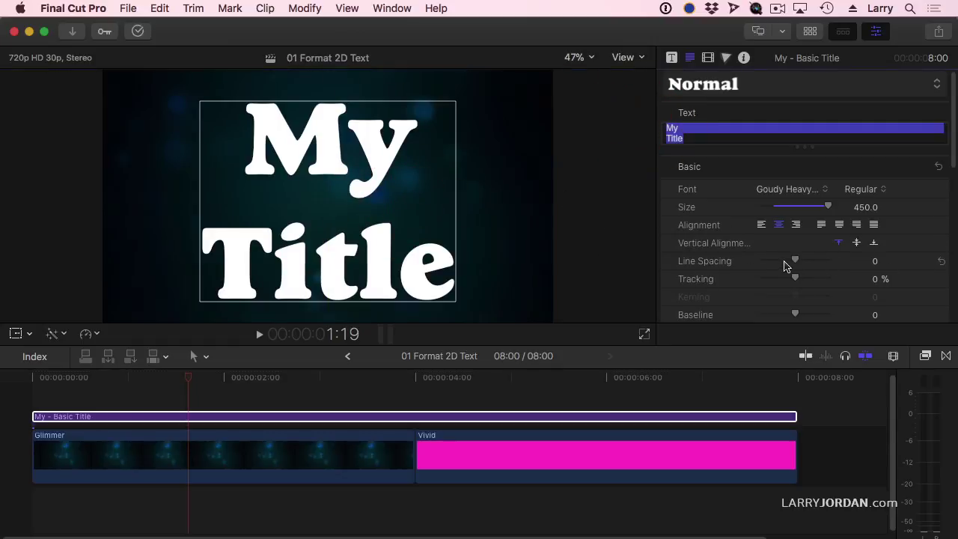
{"action": "left_click_drag", "start_coordinate": [796, 261], "coordinate": [770, 259]}
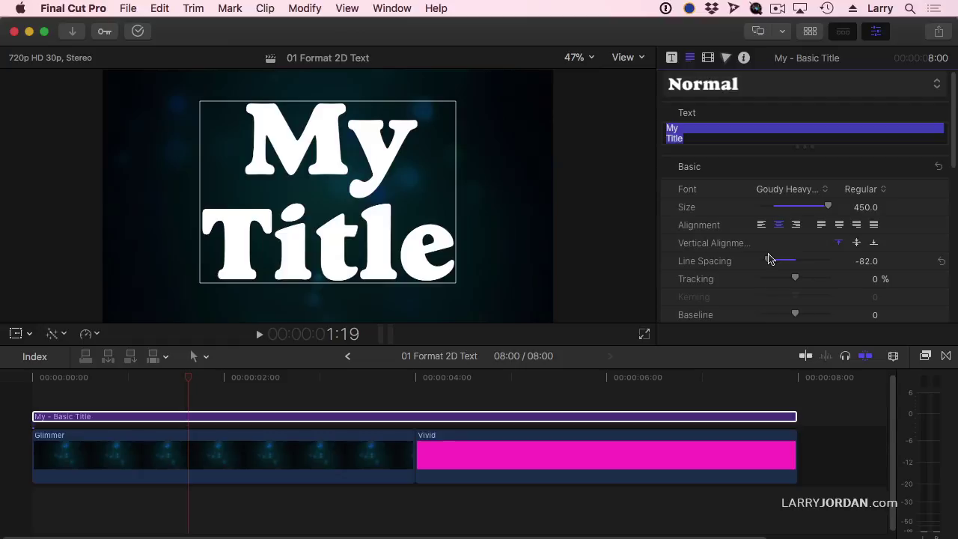
{"action": "mouse_move", "coordinate": [795, 278]}
{"action": "left_mouse_down"}
{"action": "mouse_move", "coordinate": [768, 280]}
{"action": "mouse_move", "coordinate": [826, 280]}
{"action": "mouse_move", "coordinate": [785, 280]}
{"action": "mouse_move", "coordinate": [798, 282]}
{"action": "left_mouse_up"}
{"action": "left_click", "coordinate": [869, 278]}
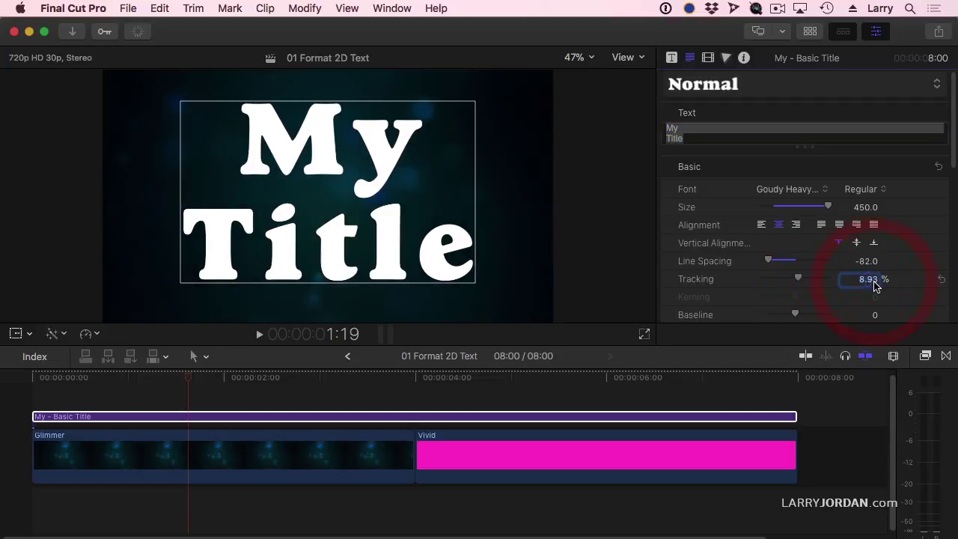
{"action": "type", "text": "0"}
{"action": "key", "text": "Return"}
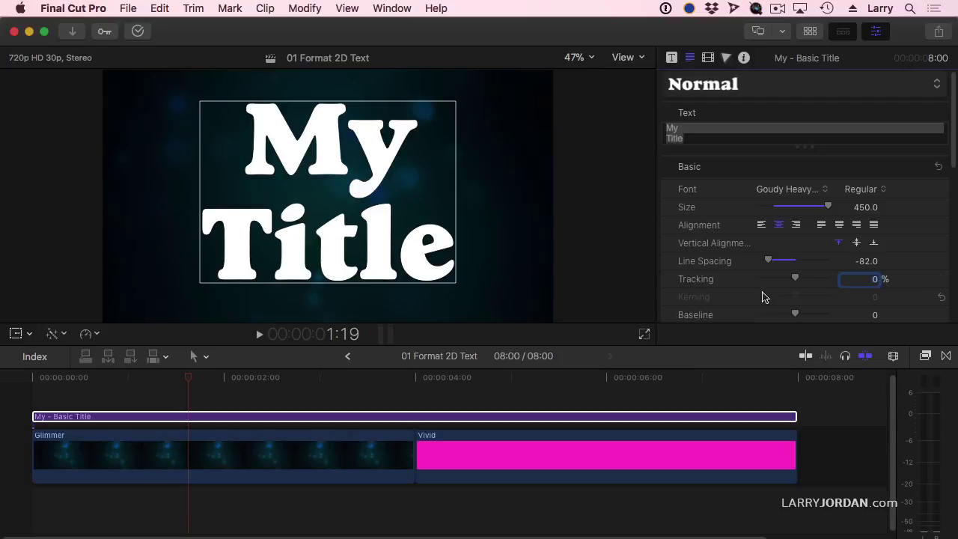
Step: Tighten the letter spacing within the word 'My'
{"action": "left_click", "coordinate": [365, 154]}
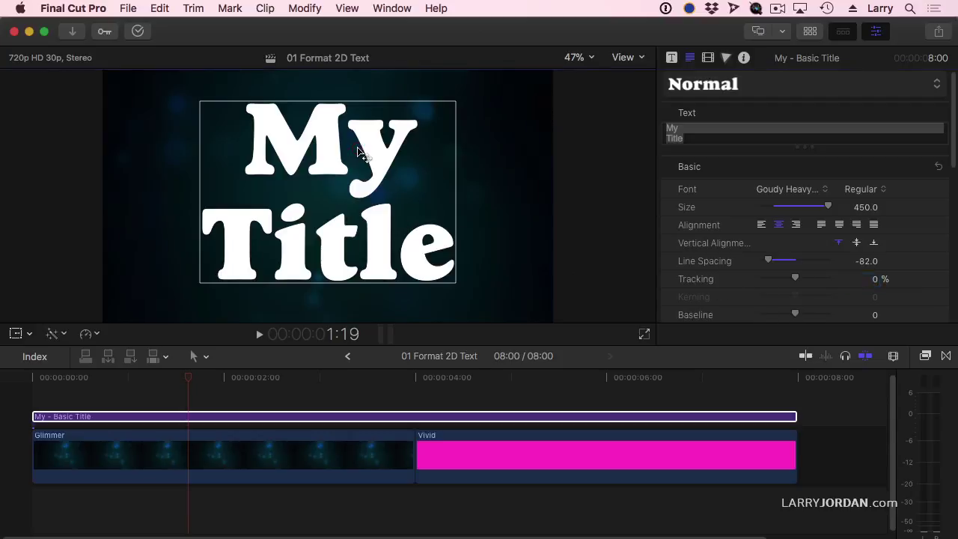
{"action": "double_click", "coordinate": [347, 150]}
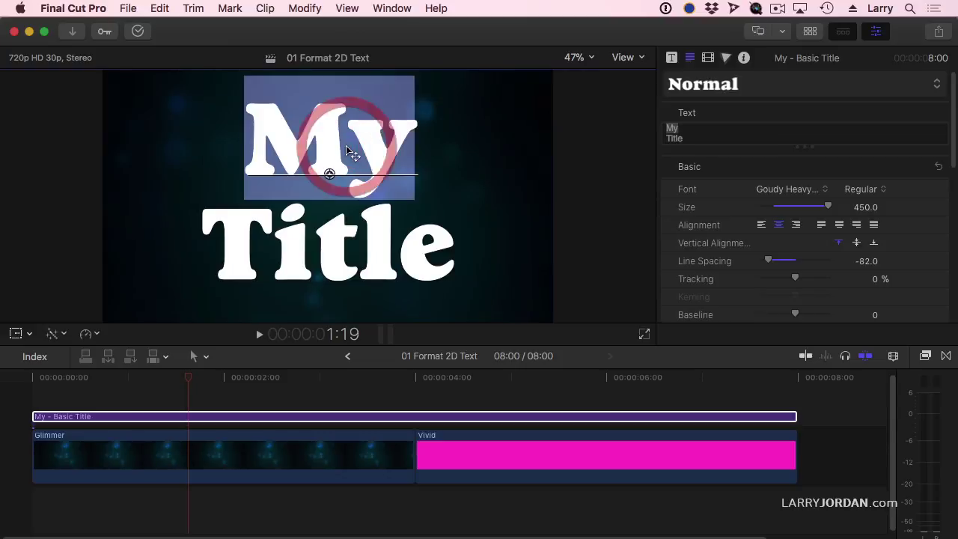
{"action": "left_click", "coordinate": [358, 150]}
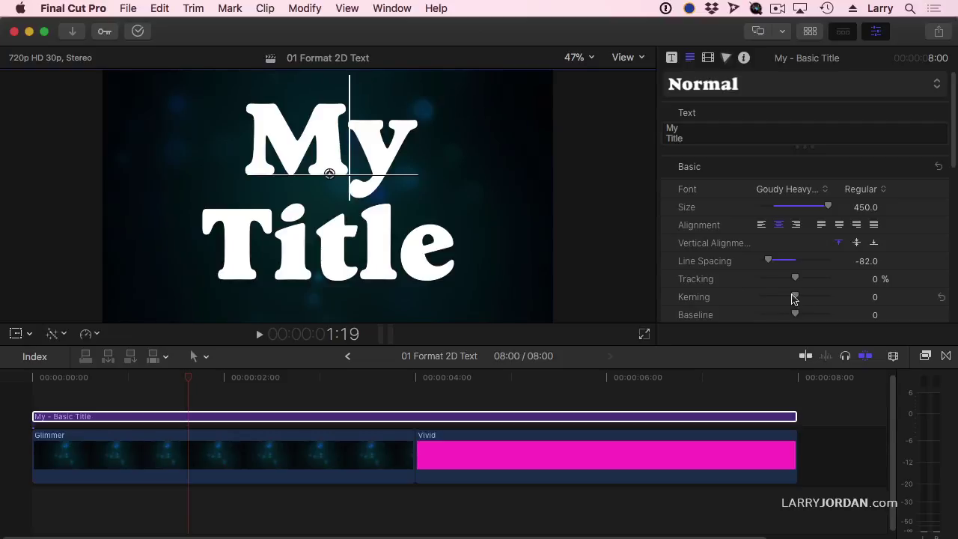
{"action": "mouse_move", "coordinate": [795, 296]}
{"action": "left_mouse_down"}
{"action": "mouse_move", "coordinate": [787, 299]}
{"action": "mouse_move", "coordinate": [819, 295]}
{"action": "mouse_move", "coordinate": [781, 300]}
{"action": "mouse_move", "coordinate": [802, 306]}
{"action": "mouse_move", "coordinate": [786, 309]}
{"action": "left_mouse_up"}
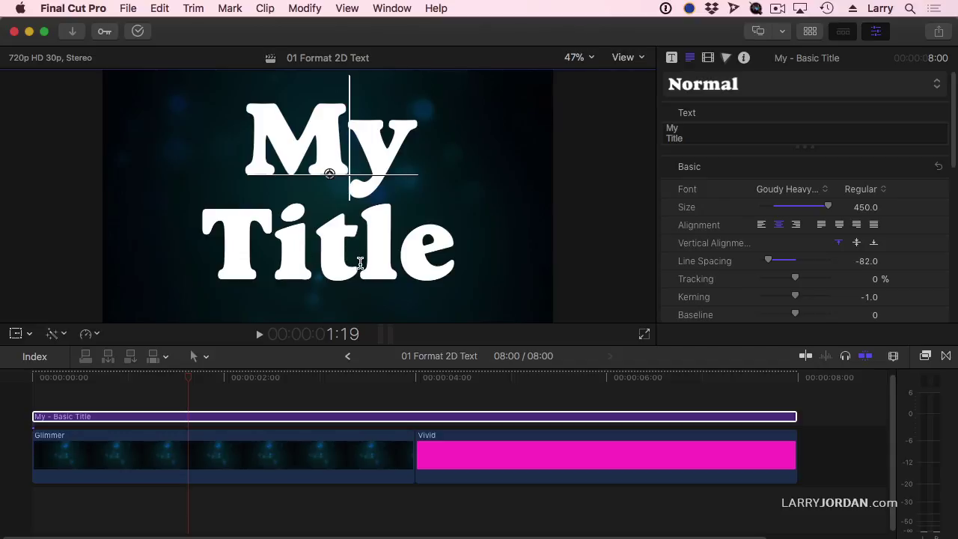
Step: Set the kerning between the i and t in 'Title' to -23
{"action": "left_click", "coordinate": [316, 257]}
{"action": "left_click_drag", "start_coordinate": [794, 298], "coordinate": [787, 300]}
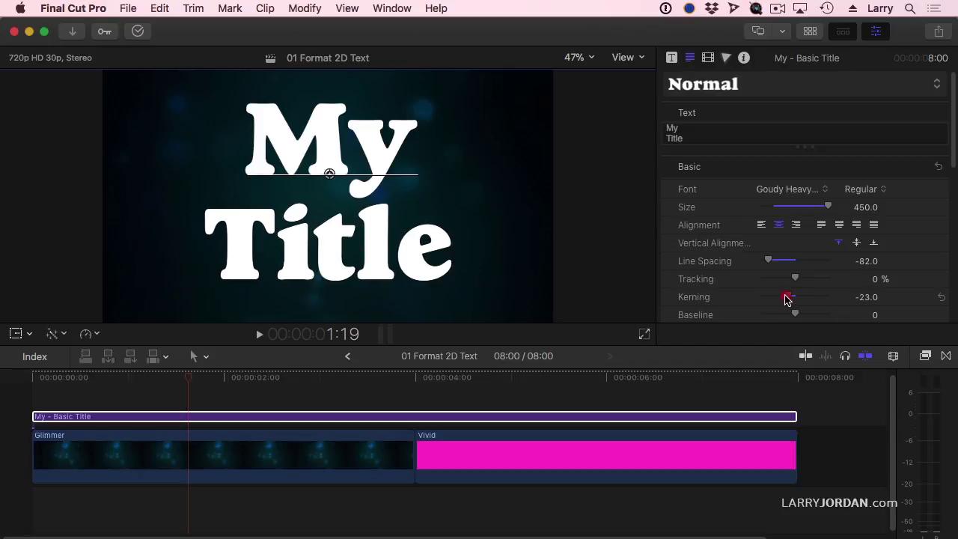
{"action": "left_click", "coordinate": [511, 248]}
{"action": "double_click", "coordinate": [373, 168]}
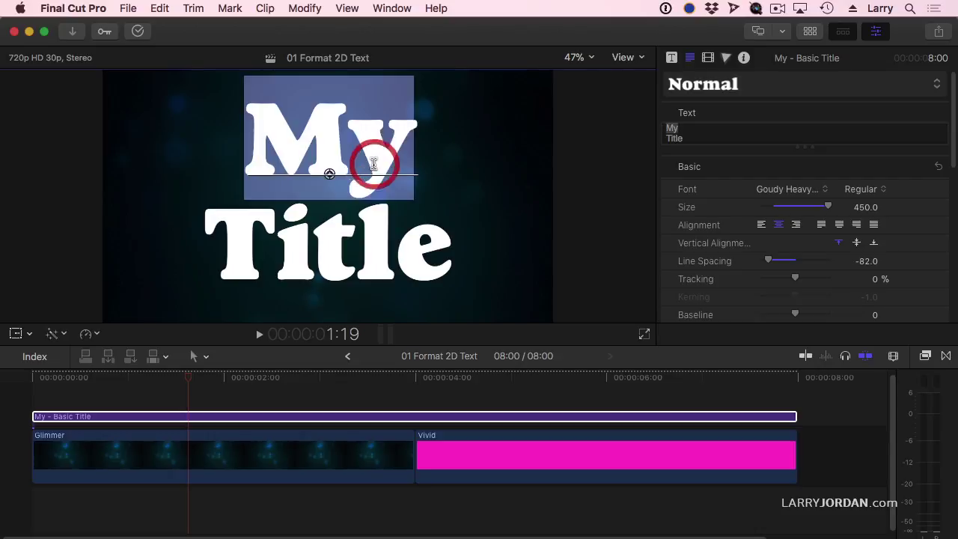
{"action": "mouse_move", "coordinate": [796, 315]}
{"action": "left_mouse_down"}
{"action": "mouse_move", "coordinate": [786, 316]}
{"action": "mouse_move", "coordinate": [815, 320]}
{"action": "mouse_move", "coordinate": [807, 315]}
{"action": "left_mouse_up"}
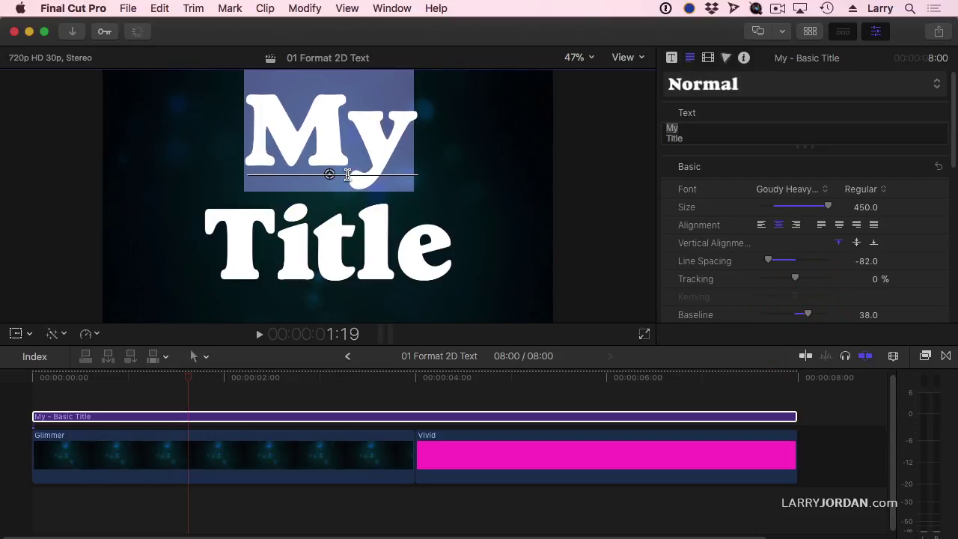
{"action": "scroll", "coordinate": [953, 143], "scroll_direction": "down", "scroll_amount": 5}
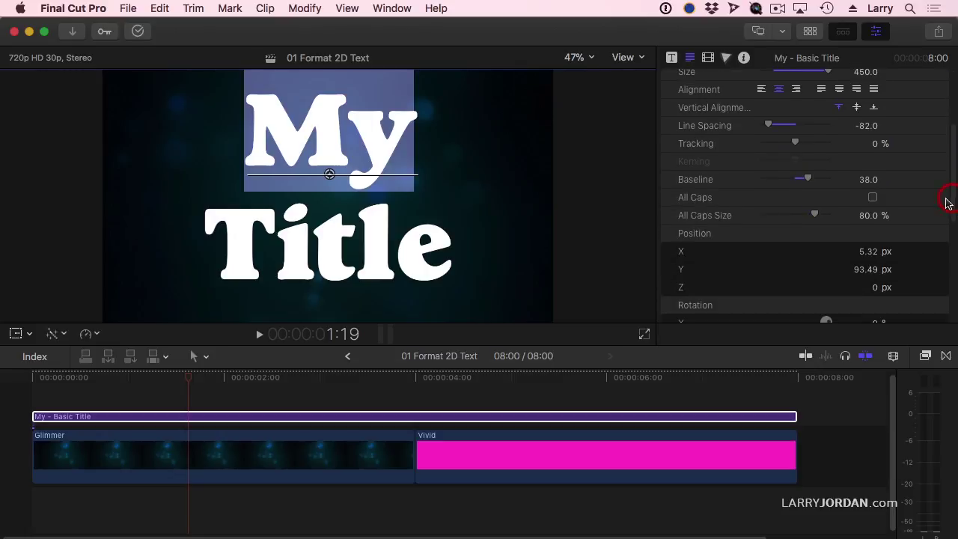
{"action": "left_click", "coordinate": [866, 182]}
{"action": "type", "text": "0"}
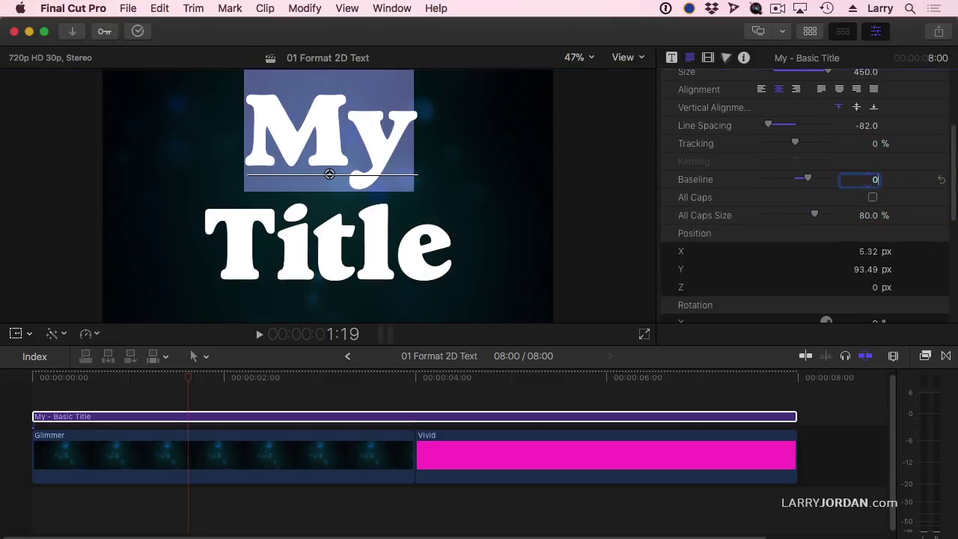
{"action": "key", "text": "Return"}
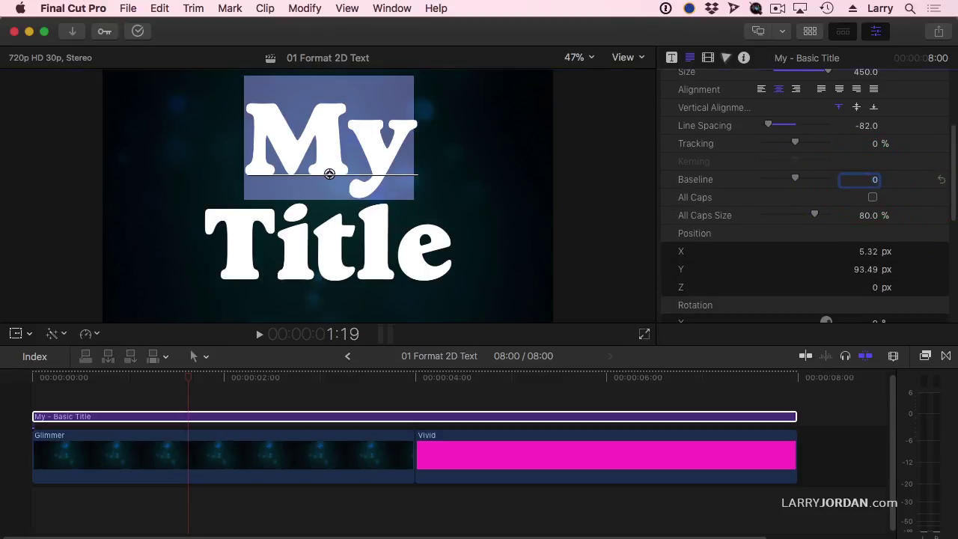
{"action": "left_click", "coordinate": [873, 198]}
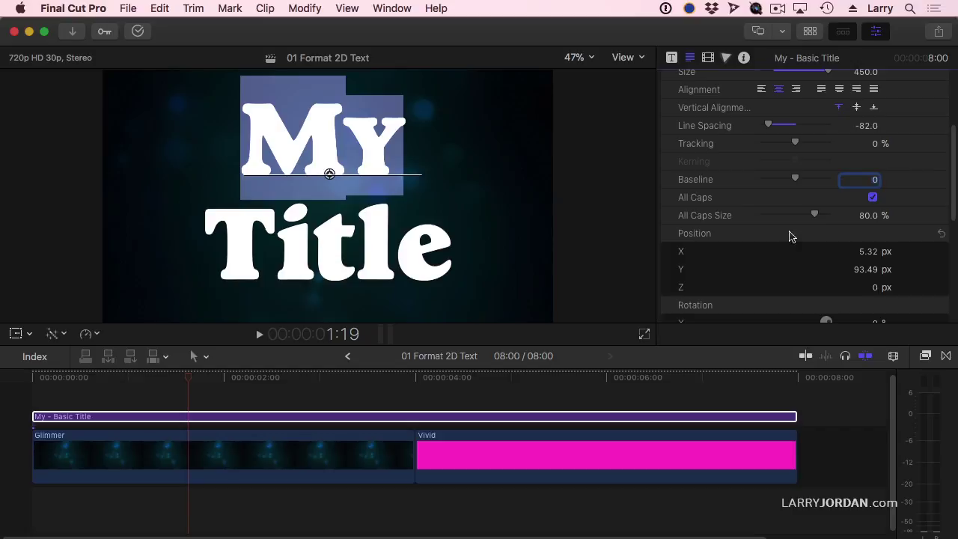
{"action": "left_click", "coordinate": [874, 197]}
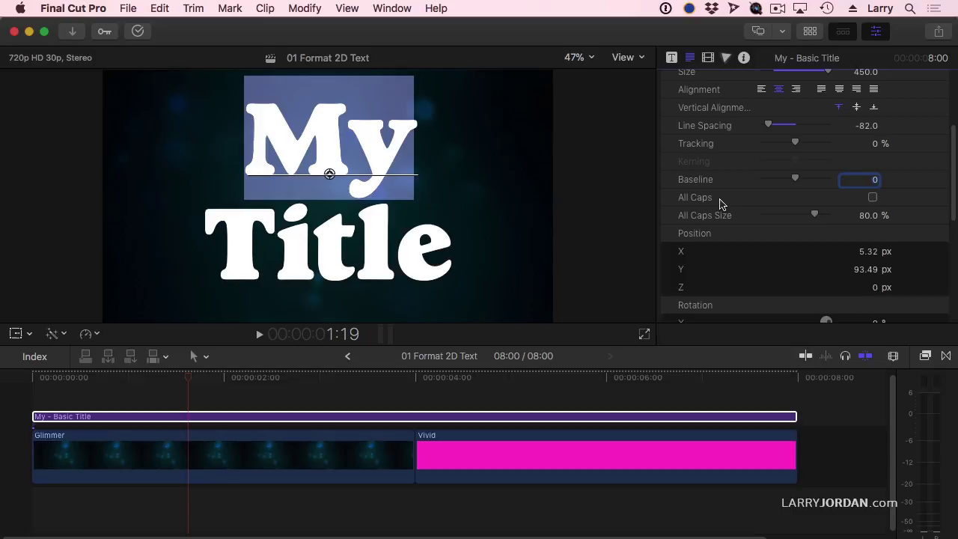
Step: Deselect the title text and move the playhead to 2:12
{"action": "left_click", "coordinate": [591, 203]}
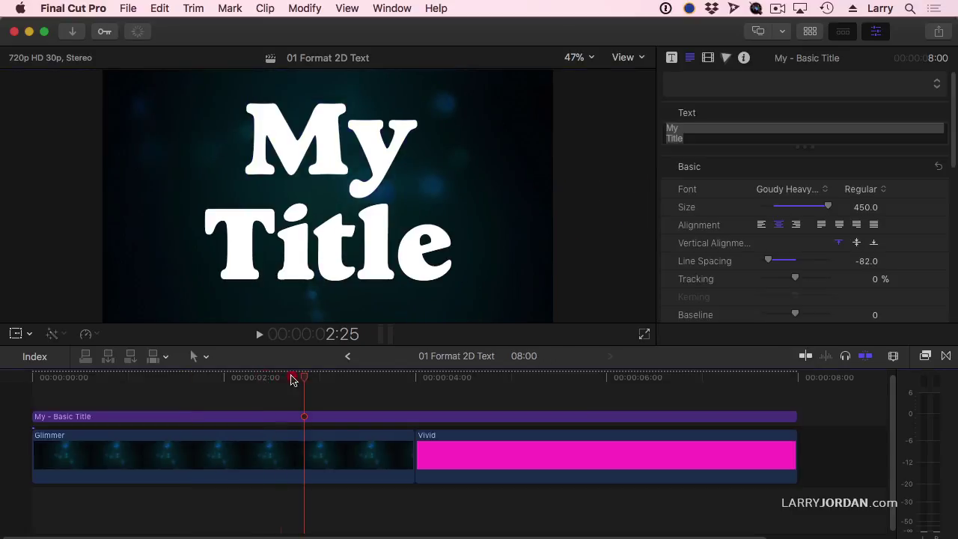
{"action": "left_click", "coordinate": [261, 378]}
{"action": "scroll", "coordinate": [861, 182], "scroll_direction": "down", "scroll_amount": 3}
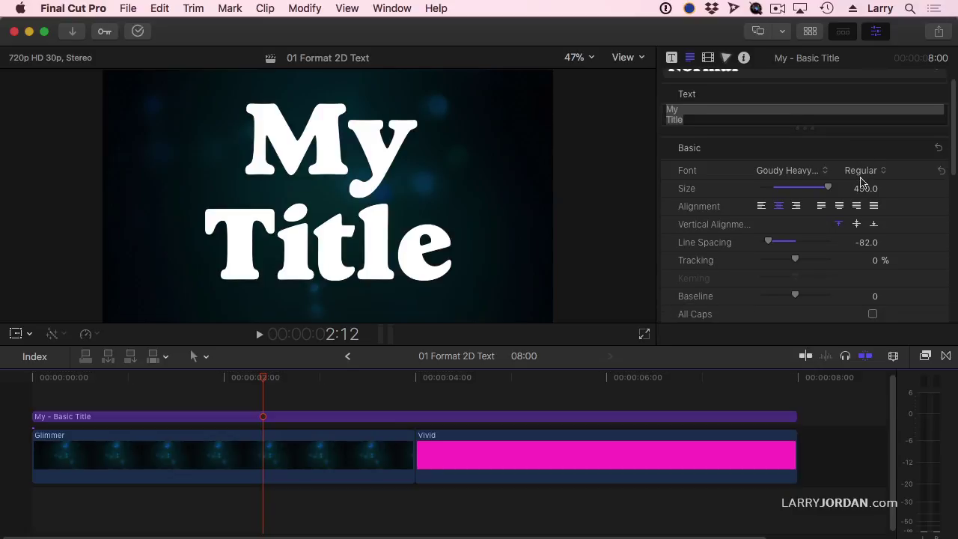
{"action": "scroll", "coordinate": [861, 182], "scroll_direction": "down", "scroll_amount": 1}
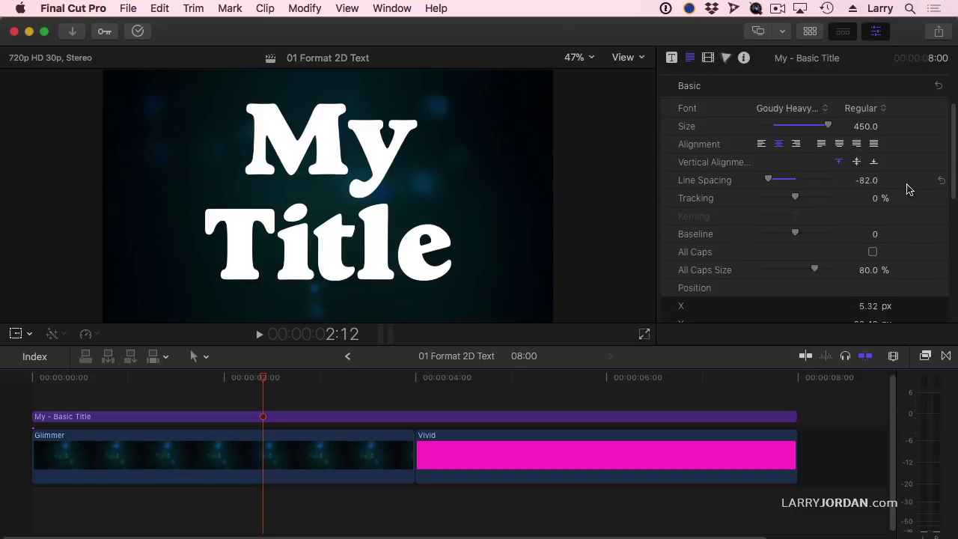
{"action": "scroll", "coordinate": [909, 189], "scroll_direction": "down", "scroll_amount": 6}
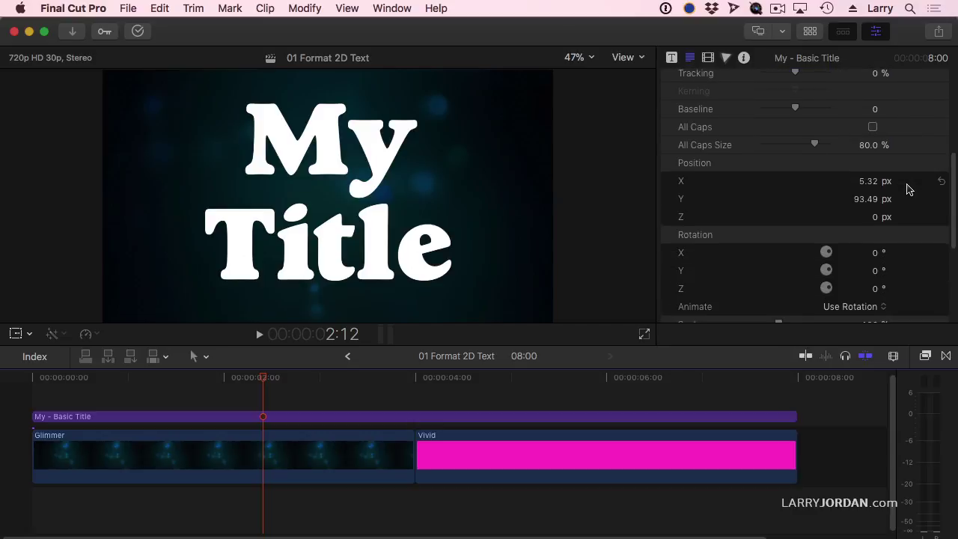
{"action": "scroll", "coordinate": [909, 189], "scroll_direction": "down", "scroll_amount": 2}
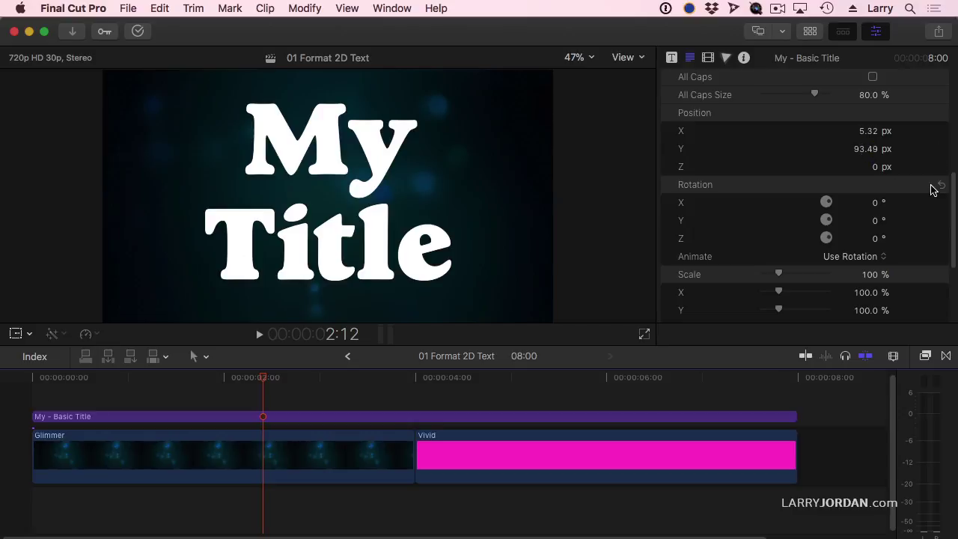
Step: Try a Y-axis rotation on the title, then reset it to 0° flat
{"action": "left_click_drag", "start_coordinate": [955, 197], "coordinate": [954, 212]}
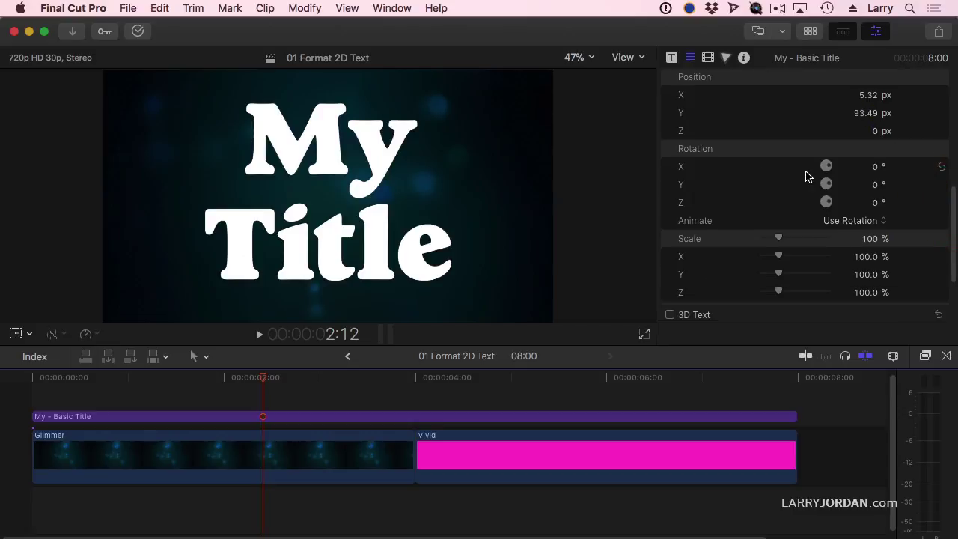
{"action": "left_click_drag", "start_coordinate": [876, 188], "coordinate": [915, 188]}
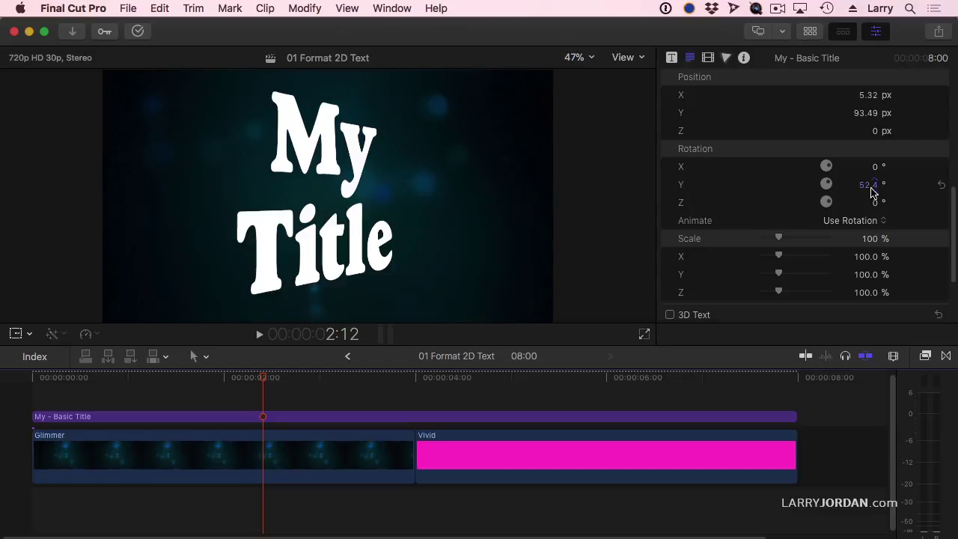
{"action": "left_click", "coordinate": [942, 187]}
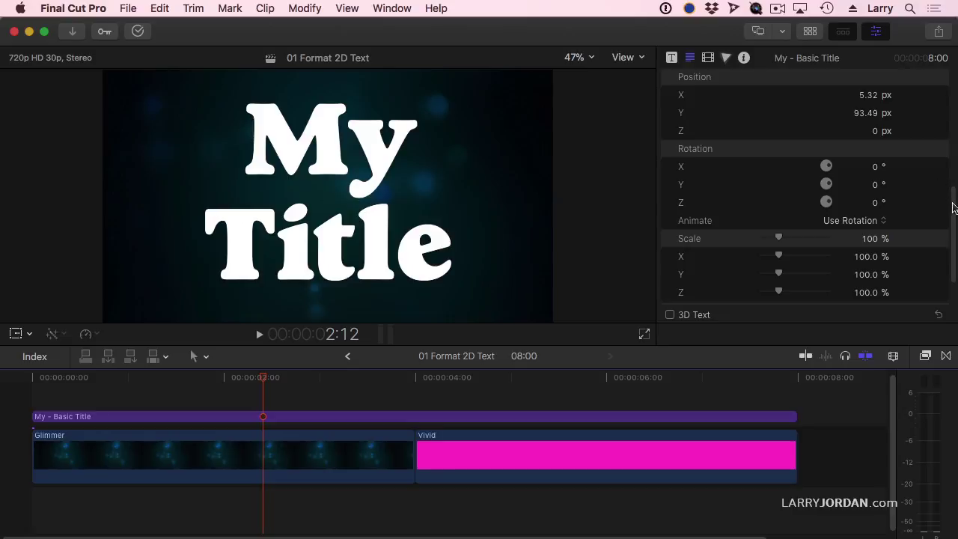
{"action": "left_click_drag", "start_coordinate": [955, 208], "coordinate": [955, 247]}
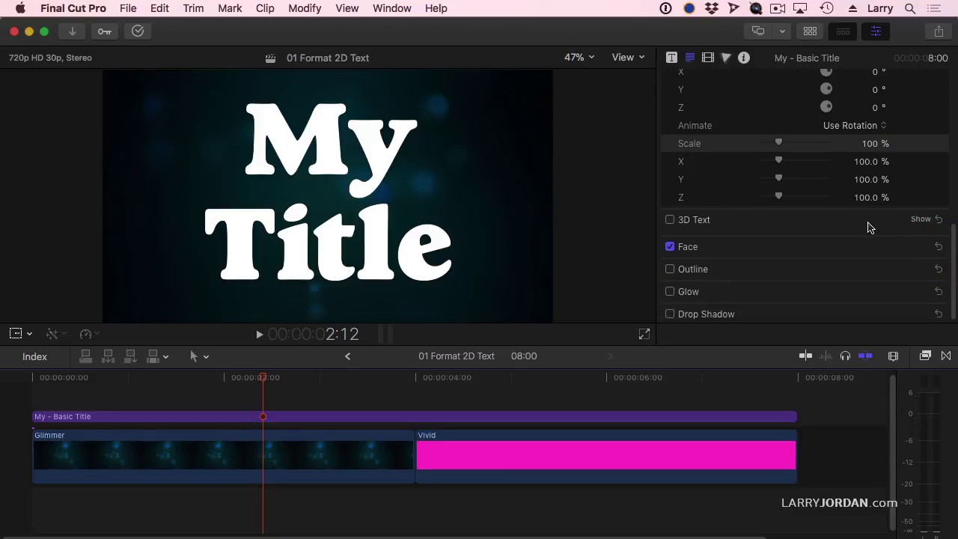
{"action": "left_click", "coordinate": [923, 246]}
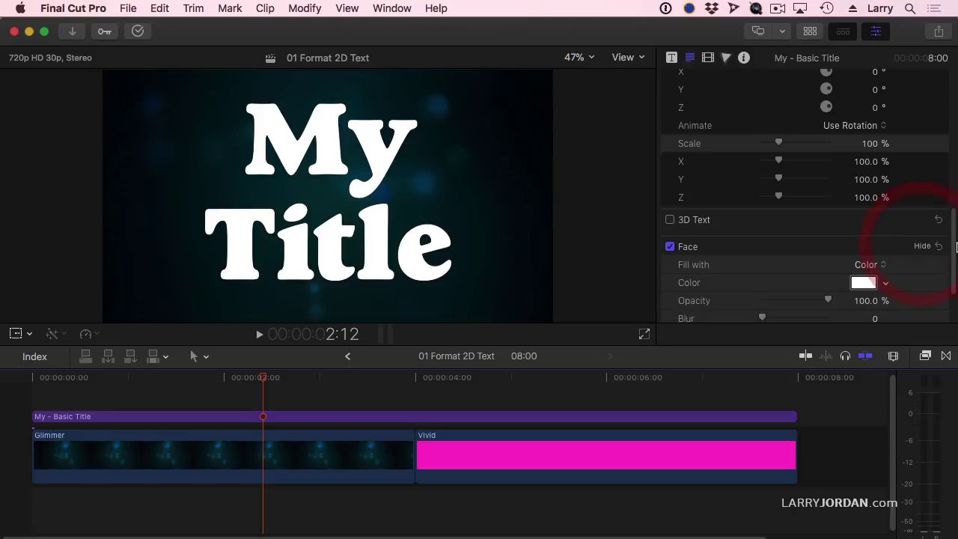
{"action": "left_click_drag", "start_coordinate": [955, 249], "coordinate": [942, 272]}
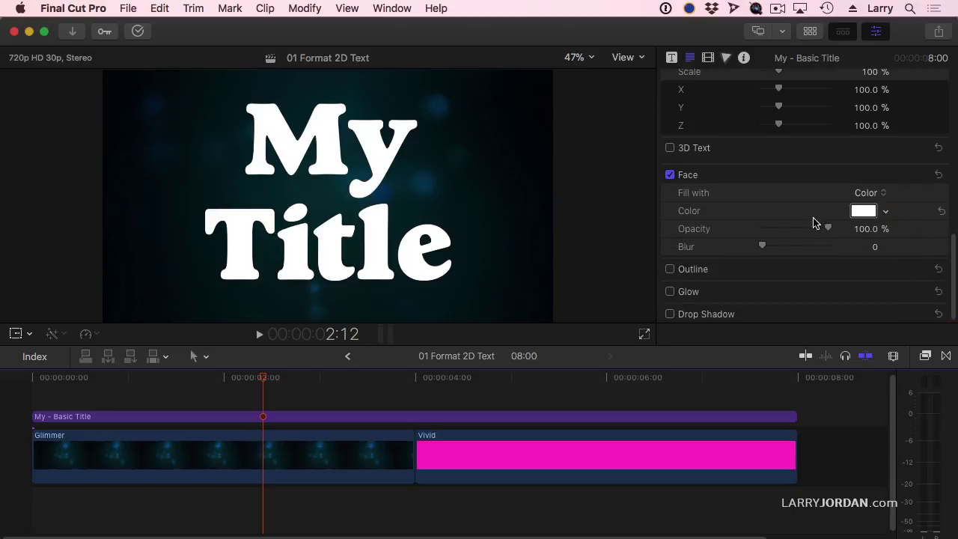
{"action": "left_click", "coordinate": [869, 193]}
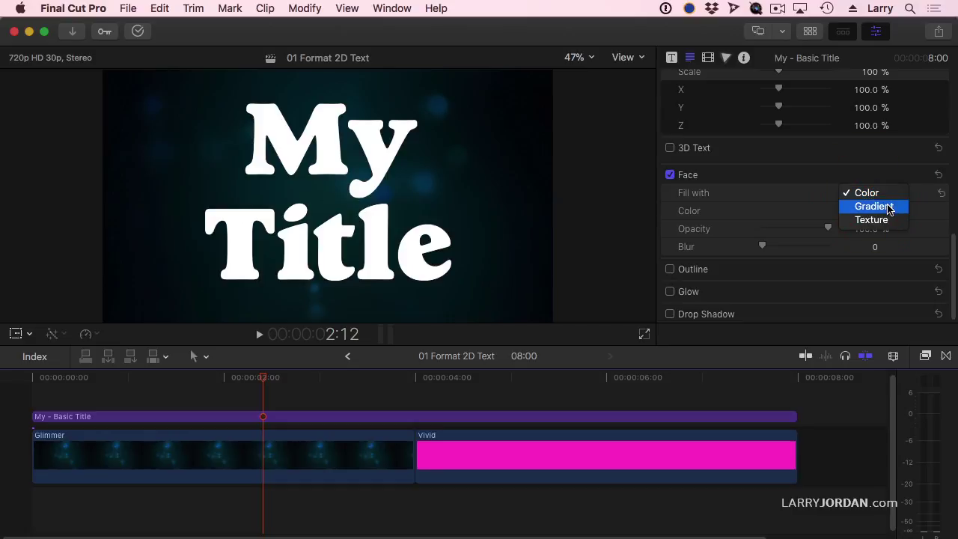
{"action": "left_click", "coordinate": [888, 207]}
{"action": "left_click", "coordinate": [868, 194]}
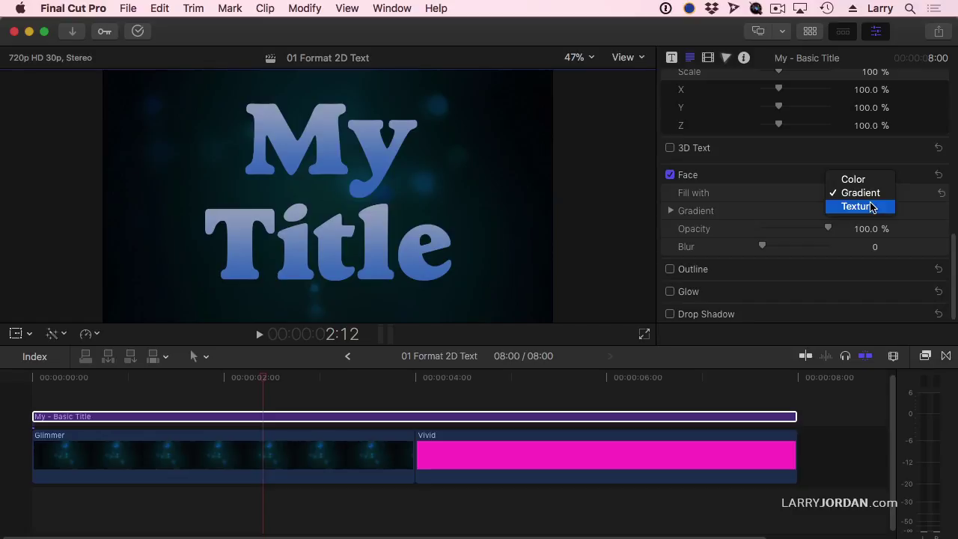
{"action": "left_click", "coordinate": [857, 180]}
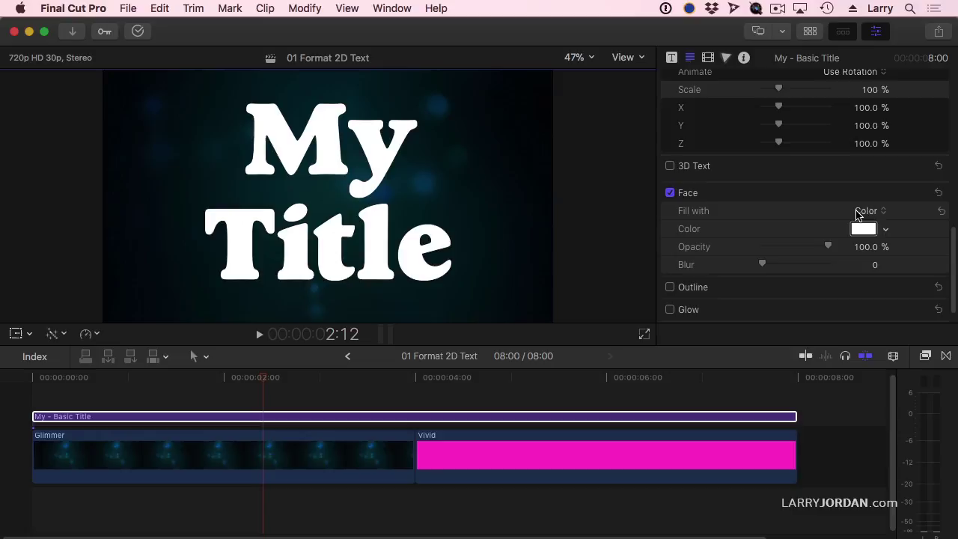
Step: Try several greens for the face in the Colors window, then pick blue from the spectrum
{"action": "left_click", "coordinate": [863, 230]}
{"action": "left_click_drag", "start_coordinate": [746, 76], "coordinate": [635, 72]}
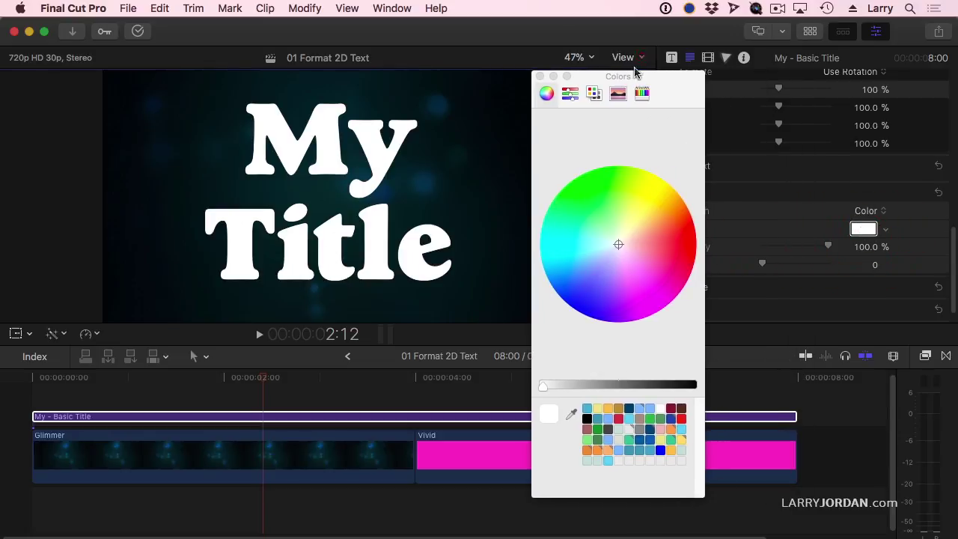
{"action": "left_click", "coordinate": [601, 208]}
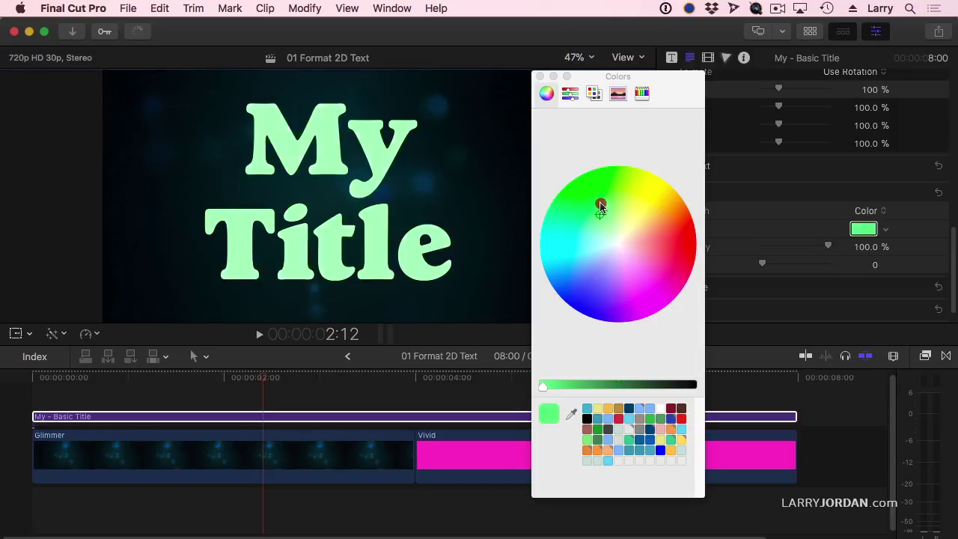
{"action": "mouse_move", "coordinate": [600, 206]}
{"action": "left_mouse_down"}
{"action": "mouse_move", "coordinate": [654, 272]}
{"action": "mouse_move", "coordinate": [595, 208]}
{"action": "left_mouse_up"}
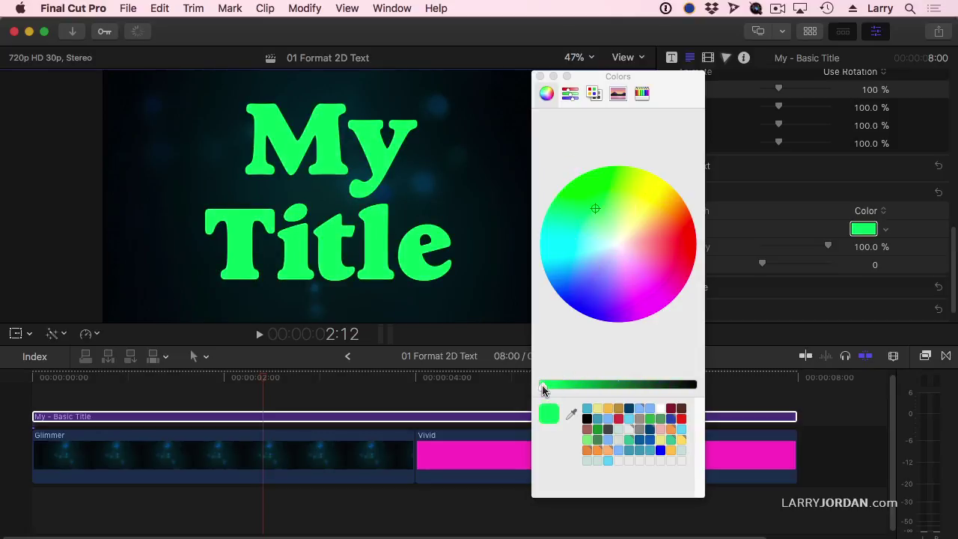
{"action": "left_click_drag", "start_coordinate": [544, 388], "coordinate": [616, 386]}
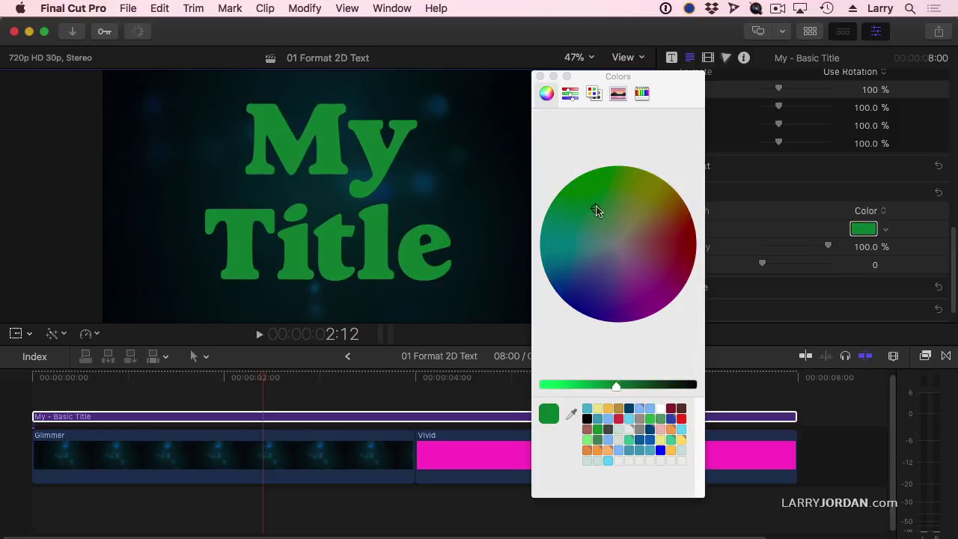
{"action": "mouse_move", "coordinate": [597, 211]}
{"action": "left_mouse_down"}
{"action": "mouse_move", "coordinate": [617, 220]}
{"action": "mouse_move", "coordinate": [622, 248]}
{"action": "mouse_move", "coordinate": [564, 248]}
{"action": "mouse_move", "coordinate": [614, 248]}
{"action": "mouse_move", "coordinate": [594, 212]}
{"action": "left_mouse_up"}
{"action": "left_click", "coordinate": [540, 77]}
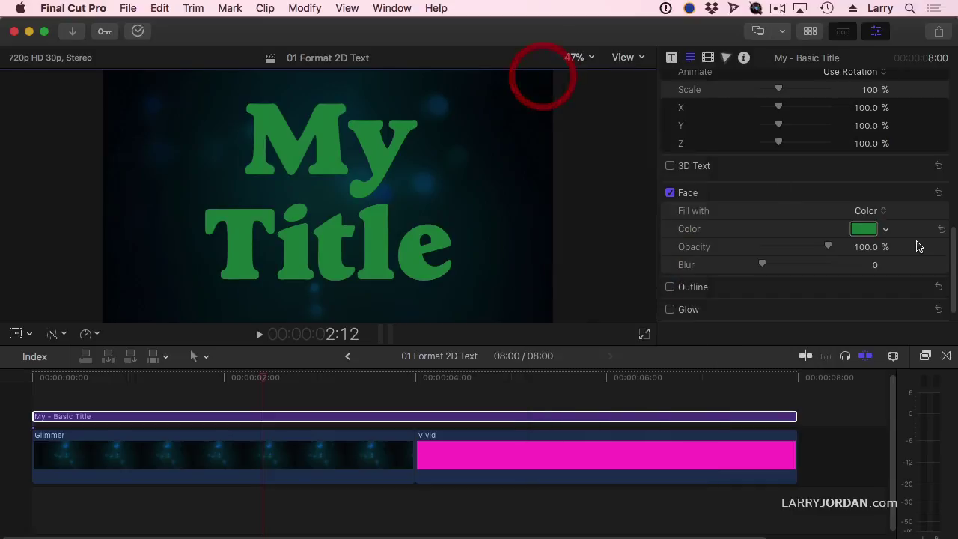
{"action": "left_click", "coordinate": [886, 229]}
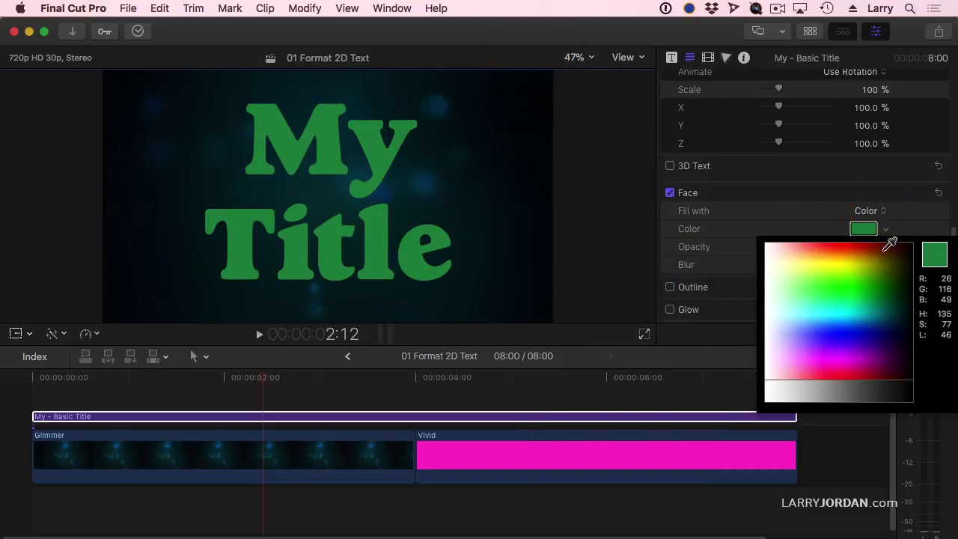
{"action": "left_click_drag", "start_coordinate": [889, 242], "coordinate": [824, 322]}
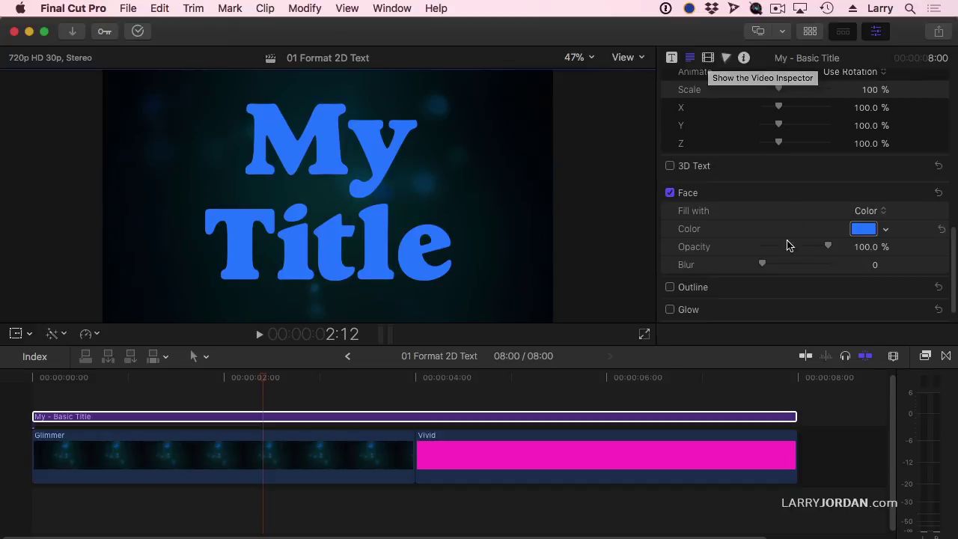
{"action": "left_click_drag", "start_coordinate": [762, 264], "coordinate": [742, 262]}
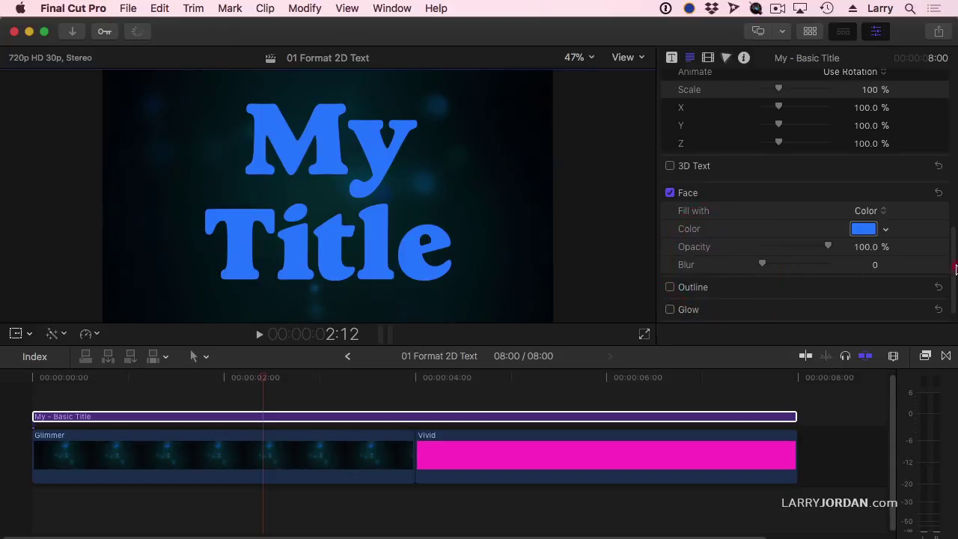
{"action": "left_click_drag", "start_coordinate": [953, 268], "coordinate": [956, 276]}
{"action": "scroll", "coordinate": [956, 276], "scroll_direction": "down", "scroll_amount": 1}
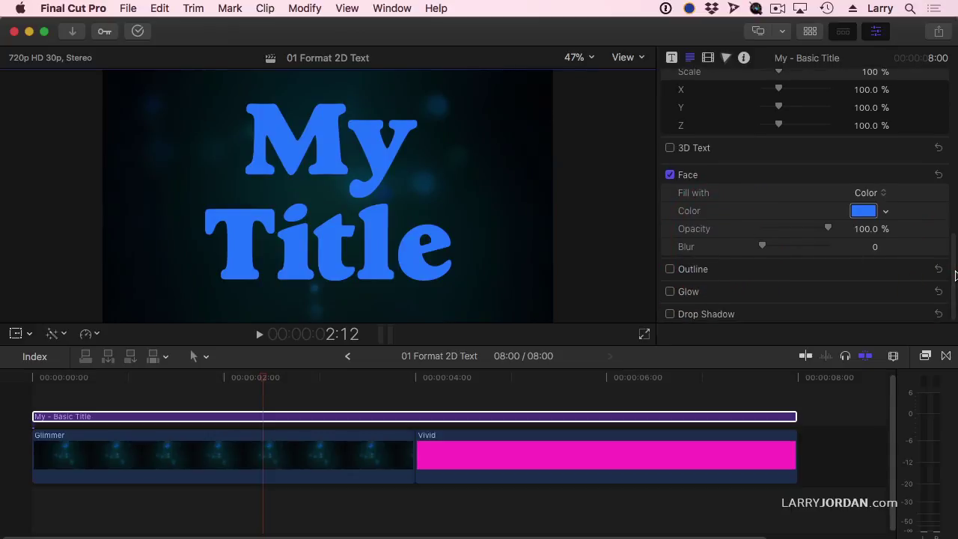
{"action": "left_click", "coordinate": [670, 269]}
{"action": "left_click", "coordinate": [922, 268]}
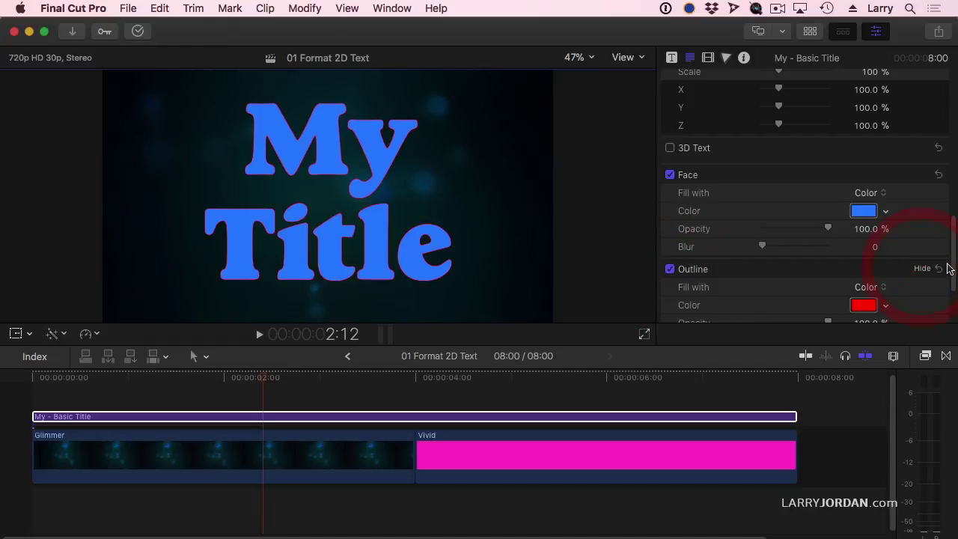
{"action": "left_click_drag", "start_coordinate": [952, 273], "coordinate": [954, 300]}
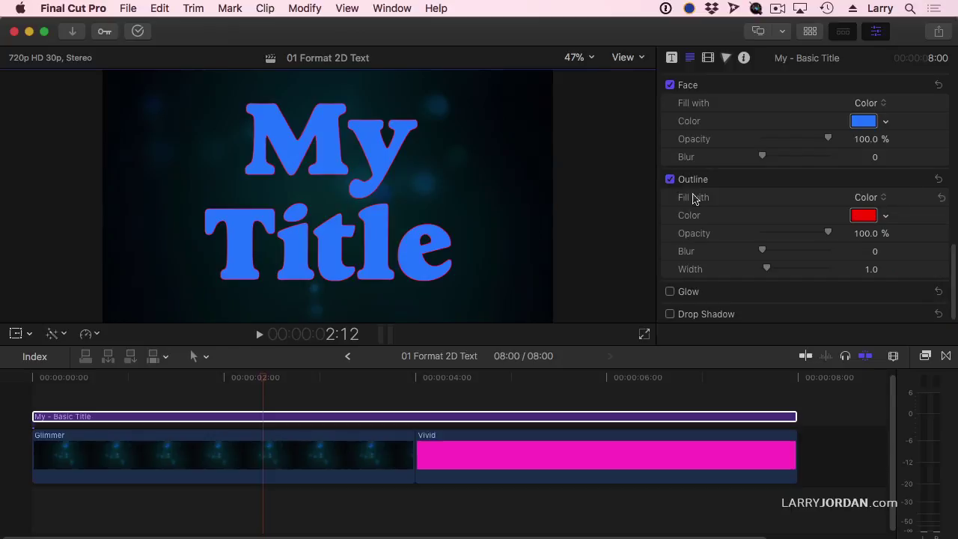
{"action": "left_click", "coordinate": [670, 179]}
{"action": "left_click", "coordinate": [670, 292]}
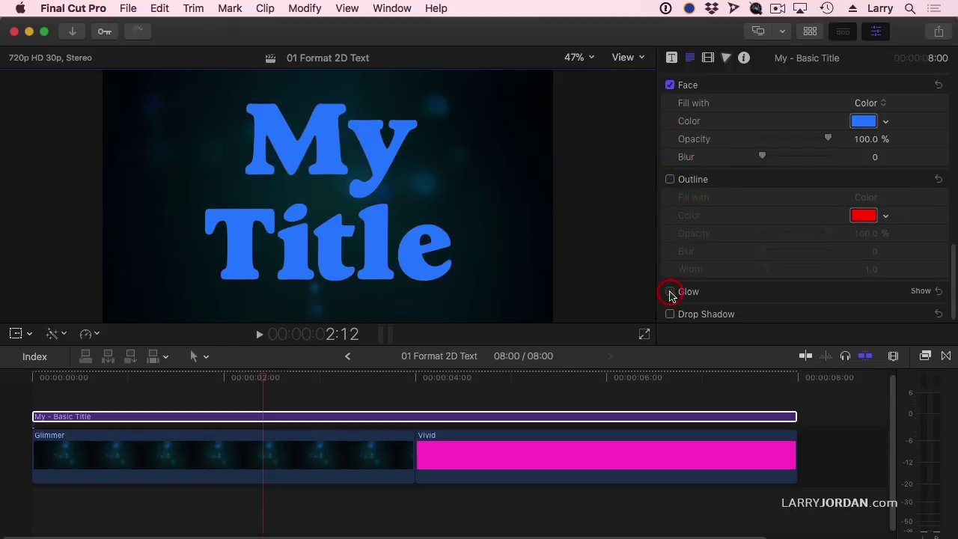
{"action": "left_click", "coordinate": [921, 292]}
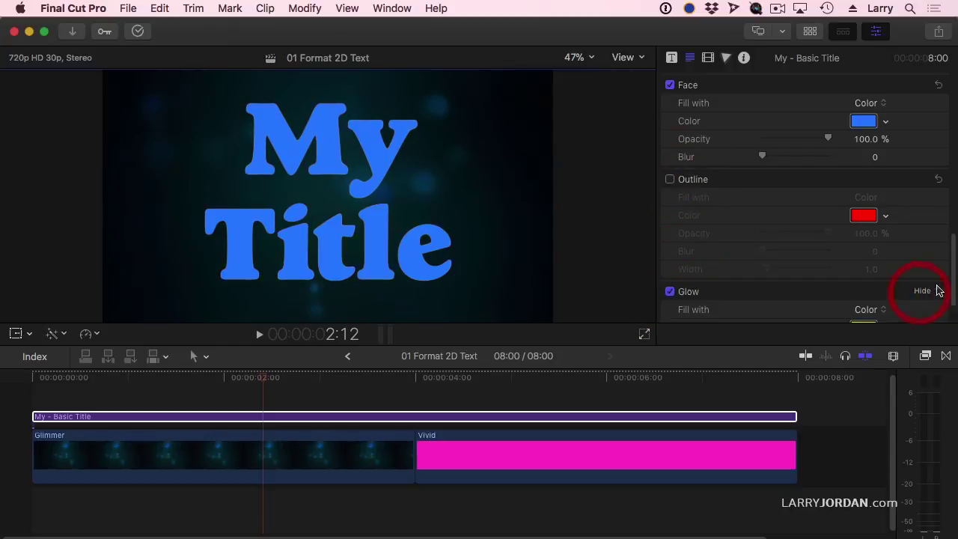
{"action": "left_click_drag", "start_coordinate": [952, 271], "coordinate": [951, 316]}
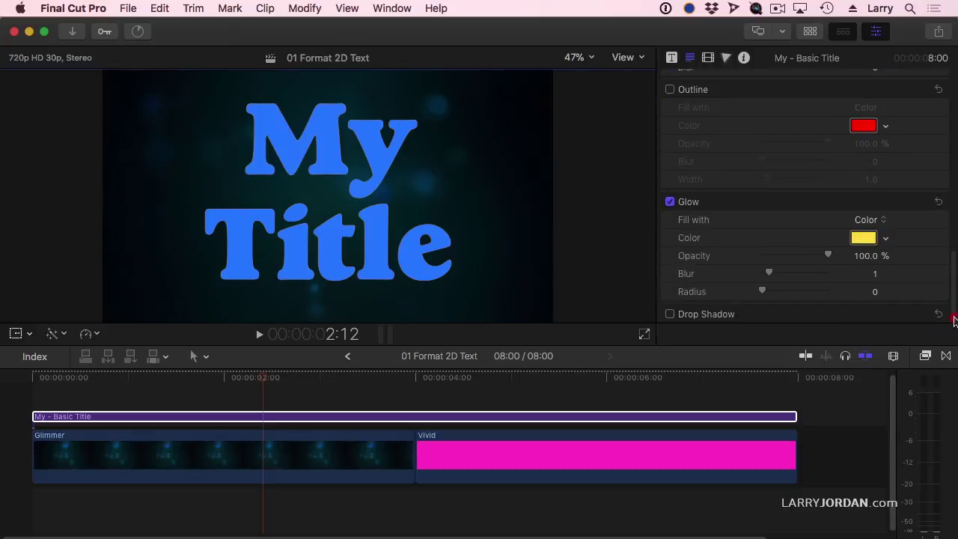
{"action": "left_click", "coordinate": [671, 202]}
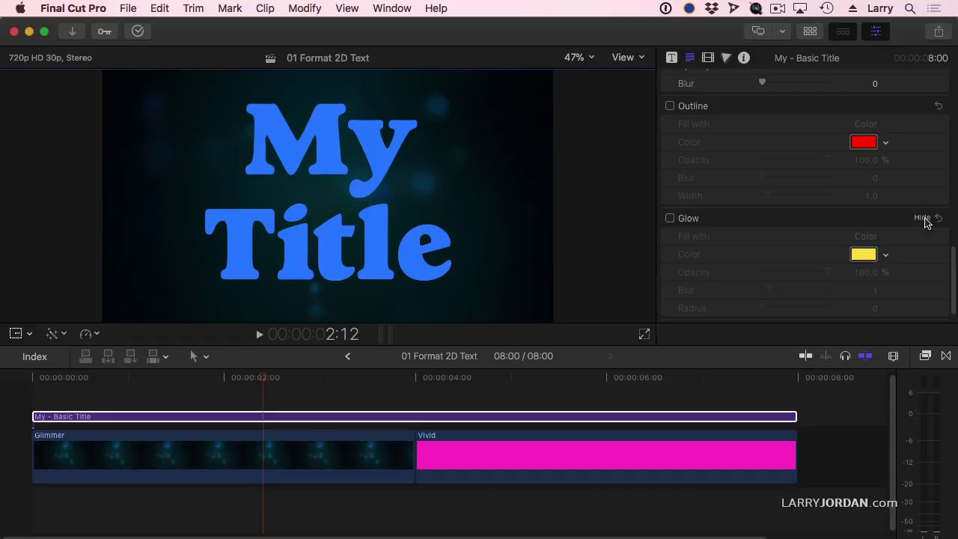
{"action": "left_click", "coordinate": [922, 217]}
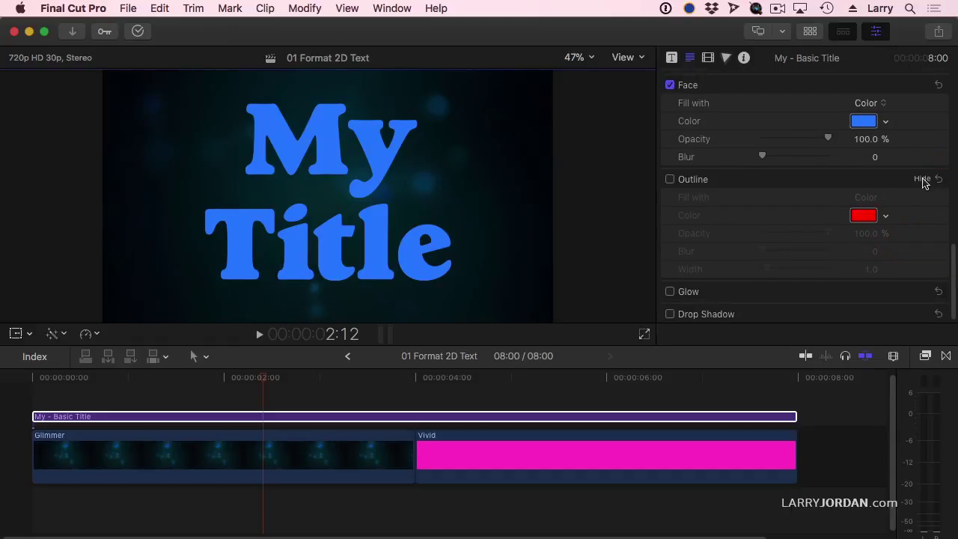
{"action": "left_click", "coordinate": [925, 180]}
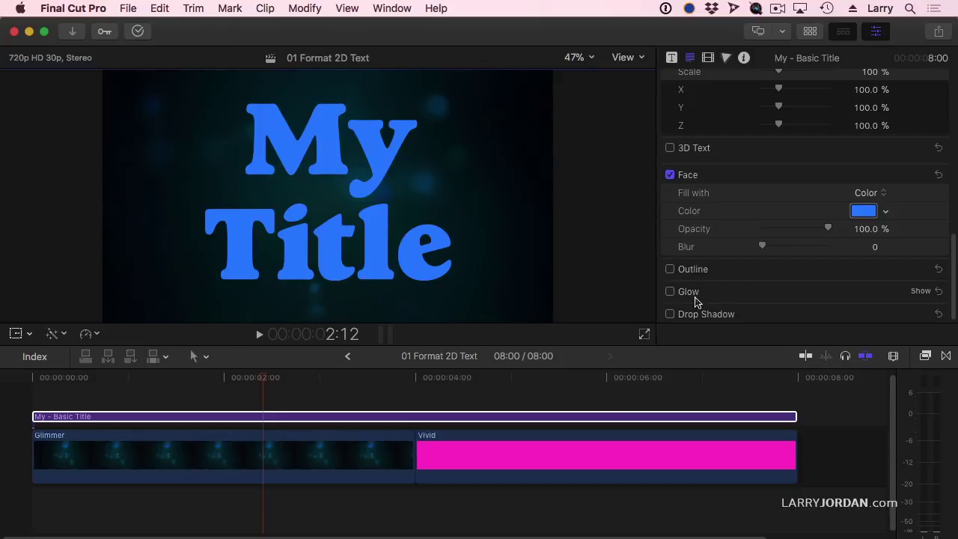
Step: Briefly toggle the drop shadow, then sample the Vivid clip's pink as the title face colour
{"action": "left_click", "coordinate": [670, 316]}
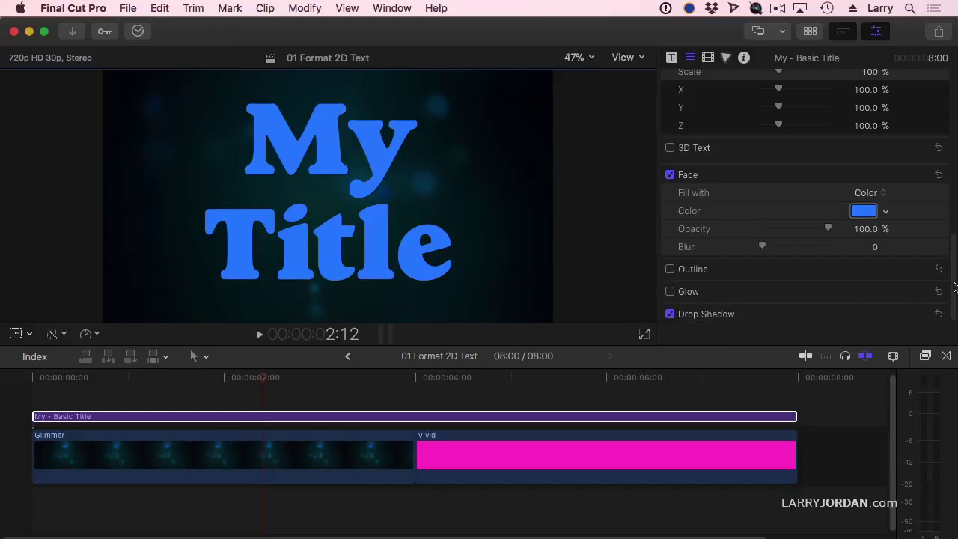
{"action": "left_click", "coordinate": [671, 313]}
{"action": "left_click", "coordinate": [359, 418]}
{"action": "left_click", "coordinate": [865, 211]}
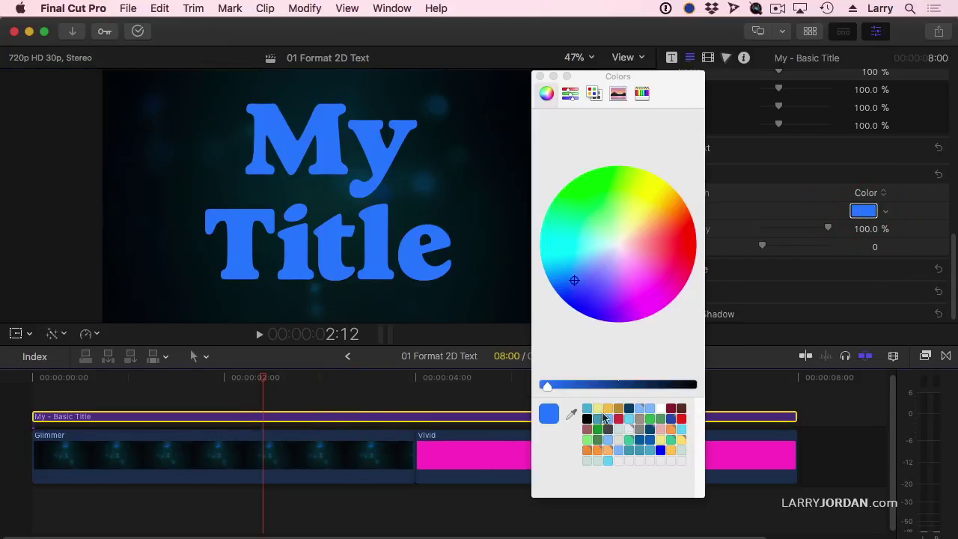
{"action": "left_click", "coordinate": [571, 416]}
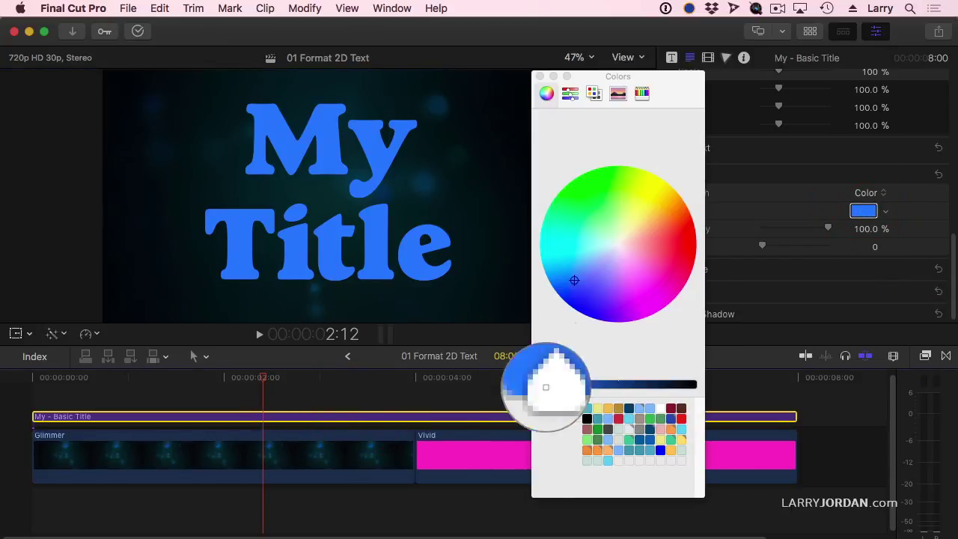
{"action": "left_click", "coordinate": [489, 453]}
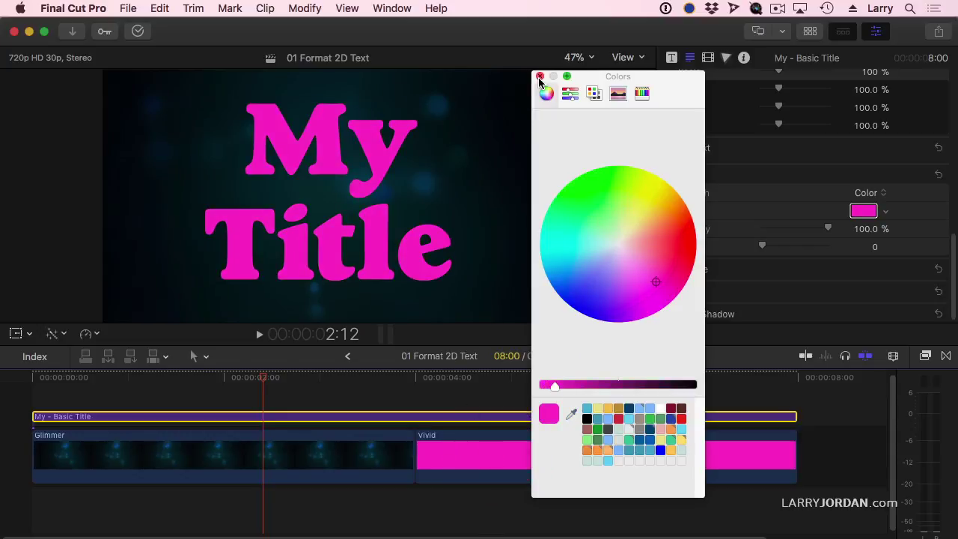
{"action": "left_click", "coordinate": [538, 77]}
Step: At 5:18, disable and re-enable the Vivid background clip to check the title
{"action": "left_click", "coordinate": [568, 377]}
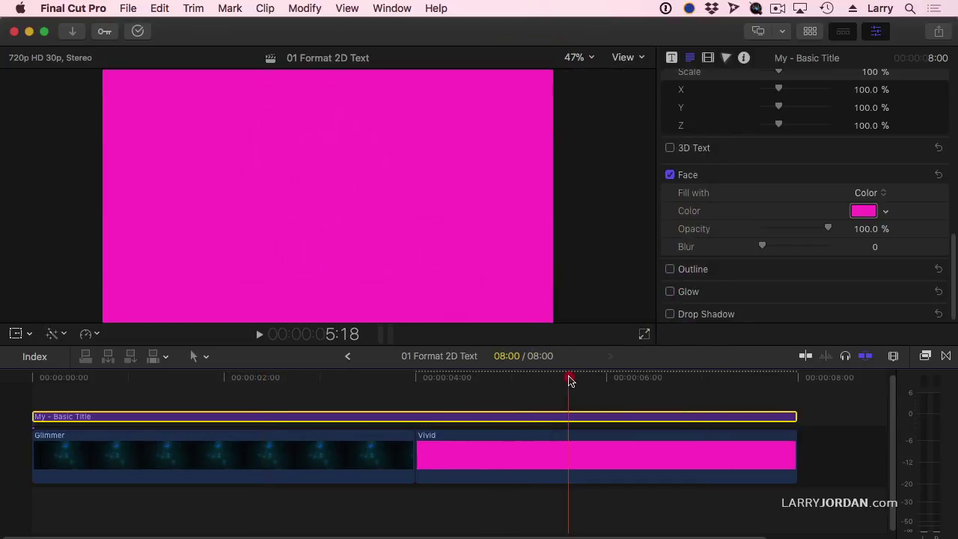
{"action": "left_click", "coordinate": [521, 453]}
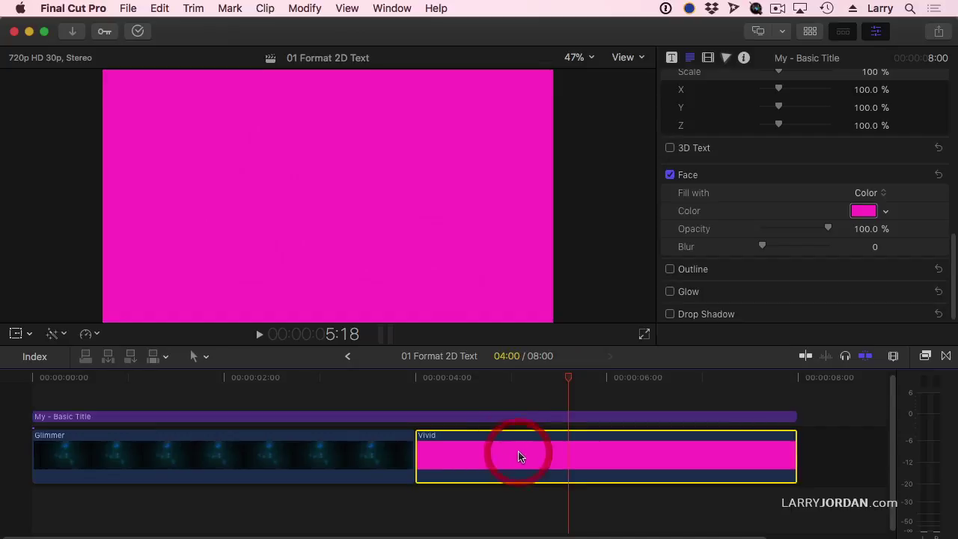
{"action": "key", "text": "v"}
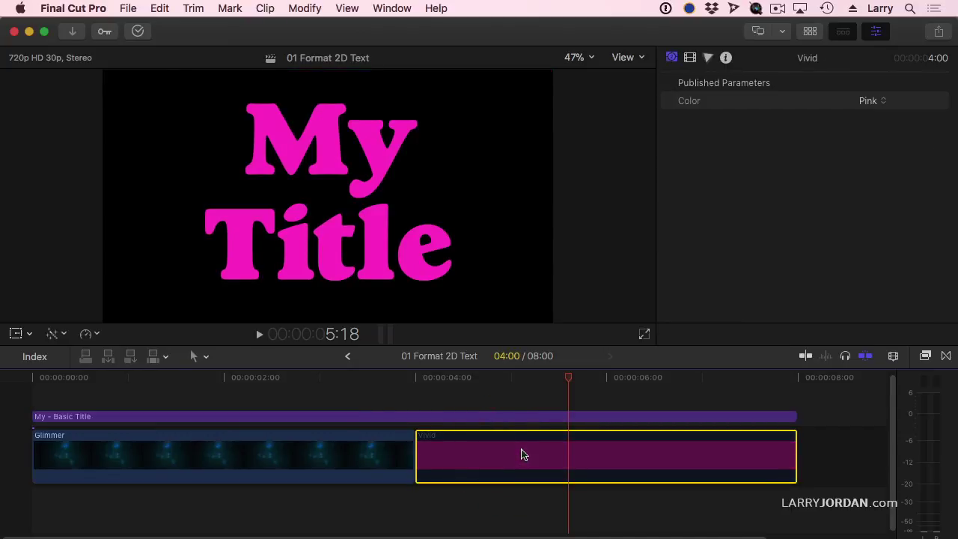
{"action": "key", "text": "v"}
{"action": "key", "text": "v"}
{"action": "key", "text": "v"}
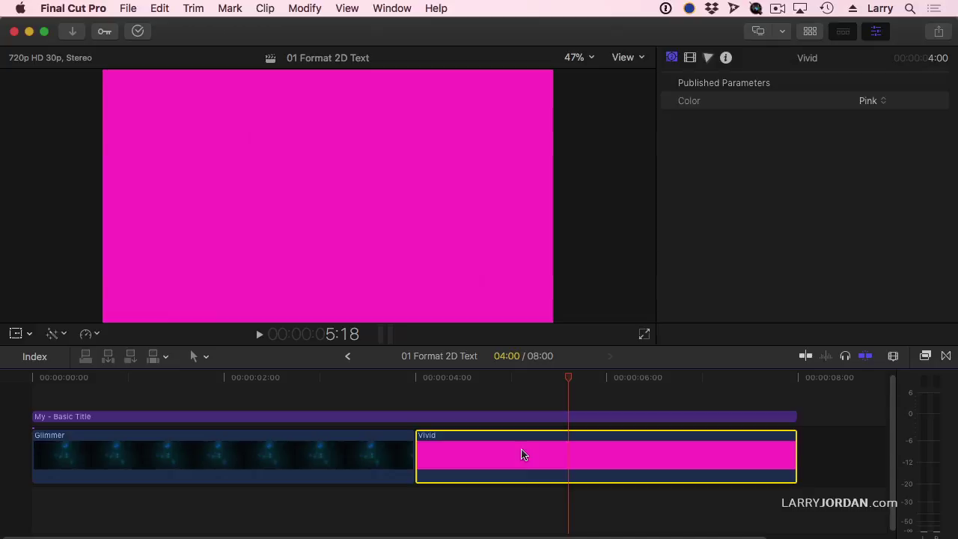
Step: Reveal the title's Drop Shadow settings and turn the drop shadow on
{"action": "left_click", "coordinate": [593, 418]}
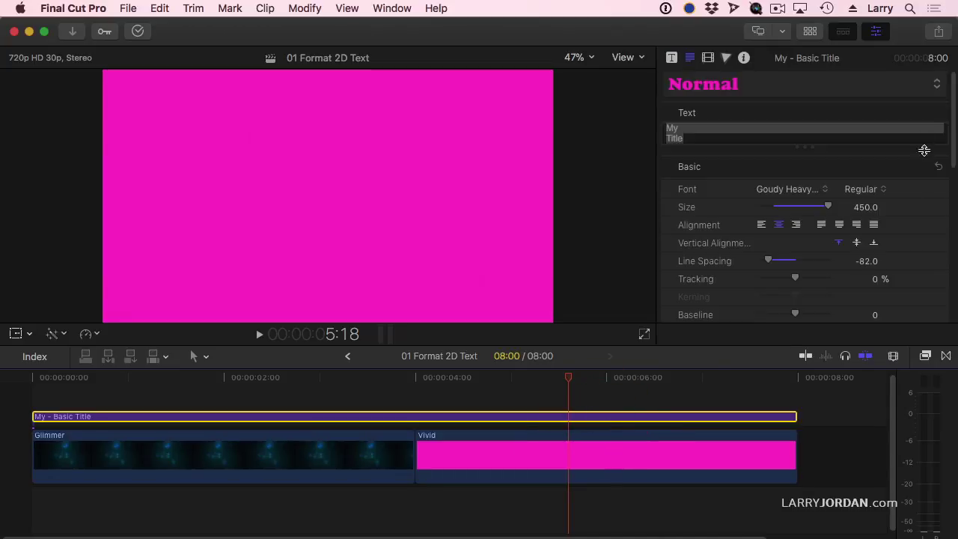
{"action": "left_click", "coordinate": [924, 167]}
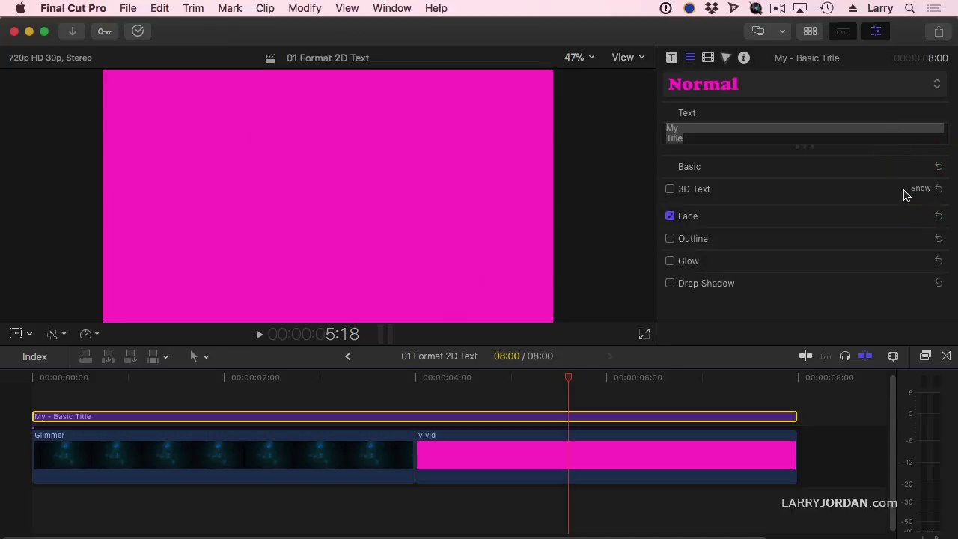
{"action": "mouse_move", "coordinate": [715, 290]}
{"action": "left_click", "coordinate": [921, 283]}
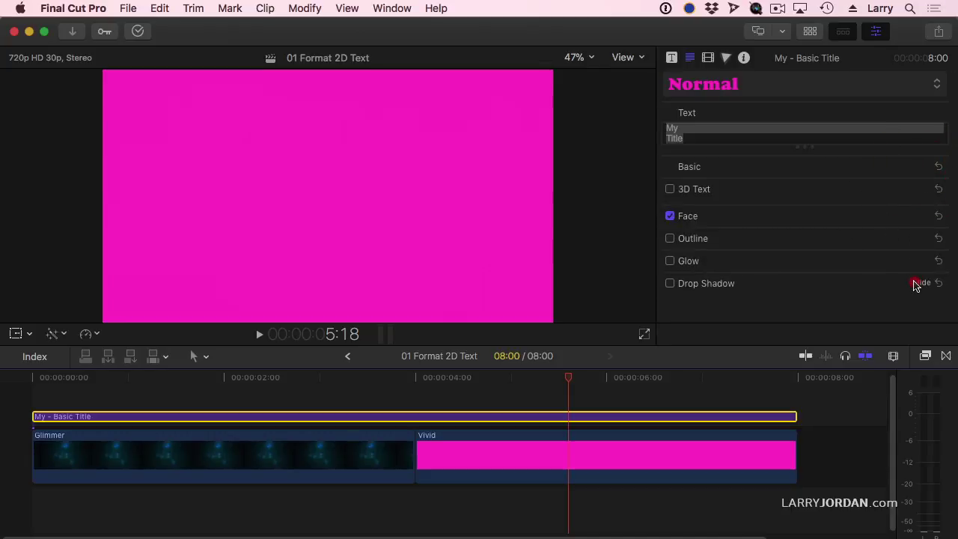
{"action": "left_click_drag", "start_coordinate": [954, 238], "coordinate": [954, 318]}
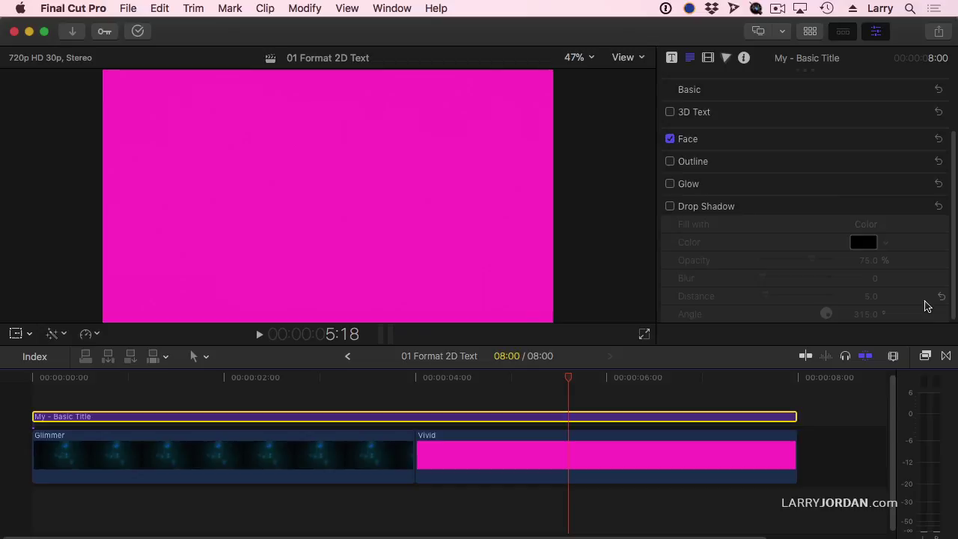
{"action": "left_click", "coordinate": [670, 207]}
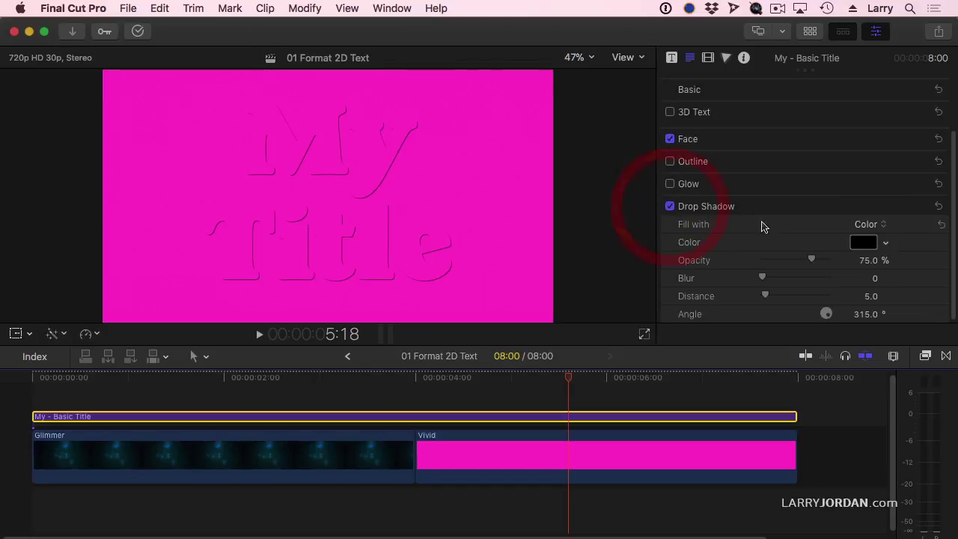
Step: Set the drop shadow to 95% opacity, blur 3 and distance 10
{"action": "left_click", "coordinate": [869, 260]}
{"action": "type", "text": "95"}
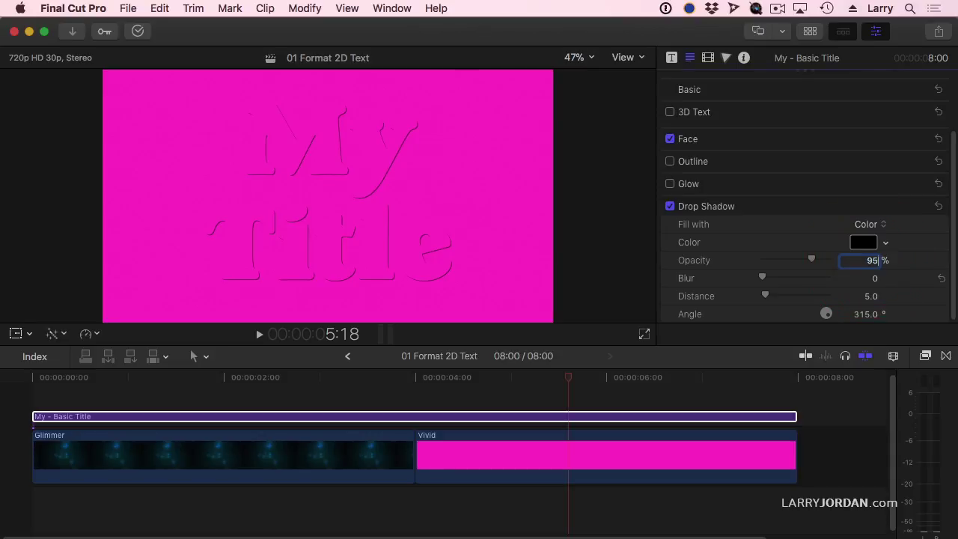
{"action": "key", "text": "Return"}
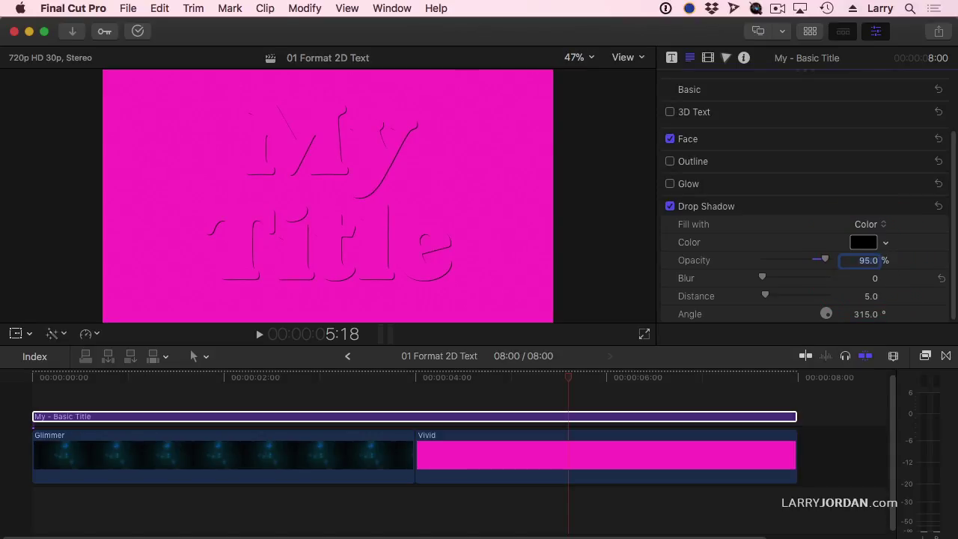
{"action": "left_click", "coordinate": [875, 277]}
{"action": "type", "text": "3"}
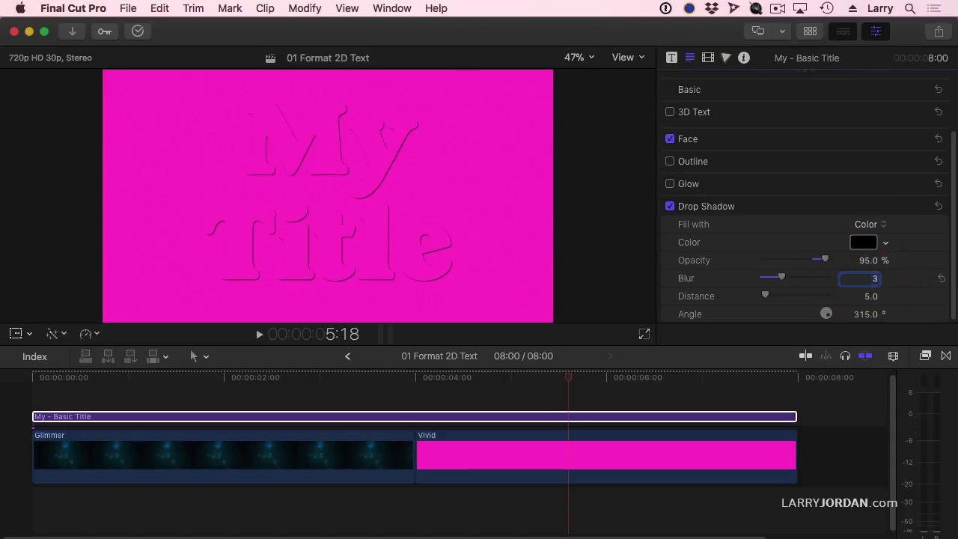
{"action": "left_click", "coordinate": [863, 297]}
{"action": "type", "text": "10"}
{"action": "key", "text": "Return"}
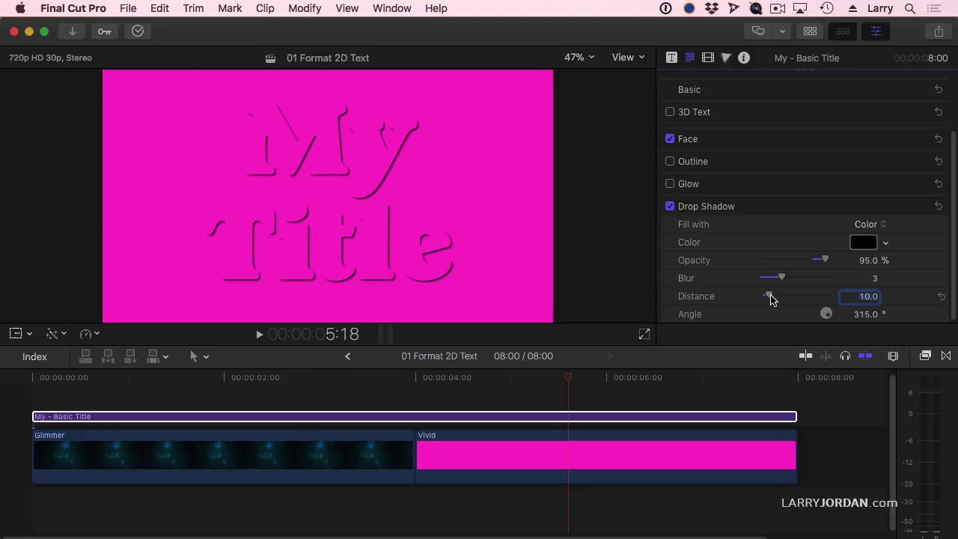
Step: Push the Drop Shadow Distance out to about 100, then pull it back to 11
{"action": "left_click_drag", "start_coordinate": [771, 298], "coordinate": [840, 305]}
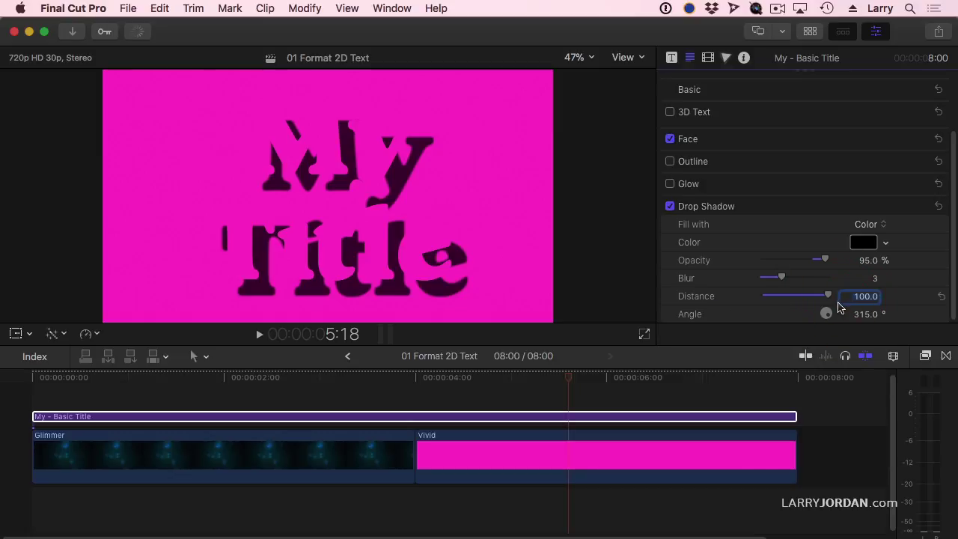
{"action": "left_click_drag", "start_coordinate": [828, 295], "coordinate": [818, 297]}
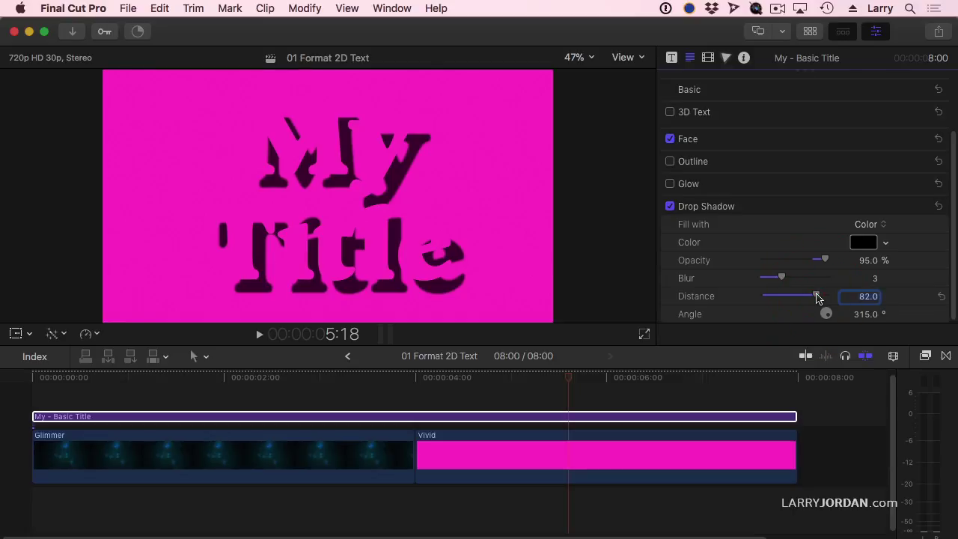
{"action": "left_click_drag", "start_coordinate": [818, 298], "coordinate": [769, 298]}
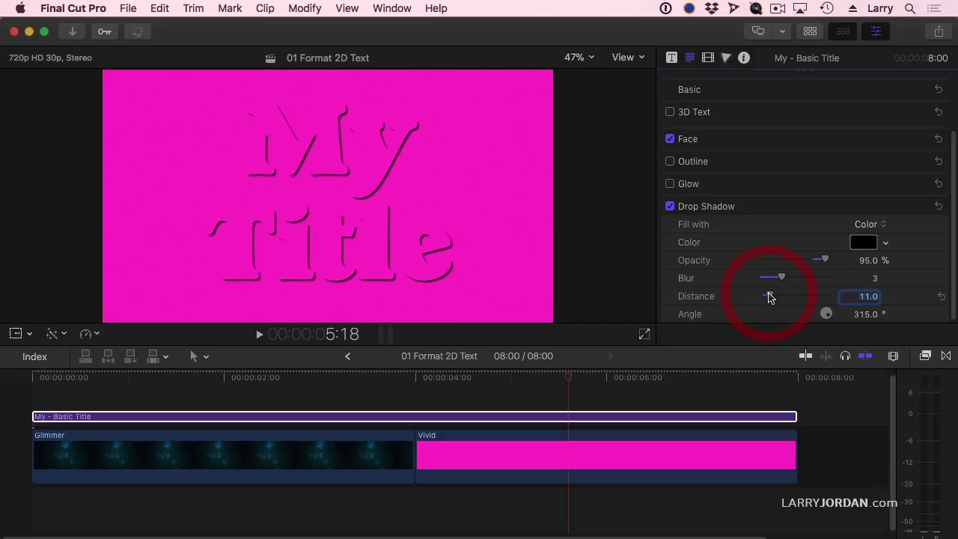